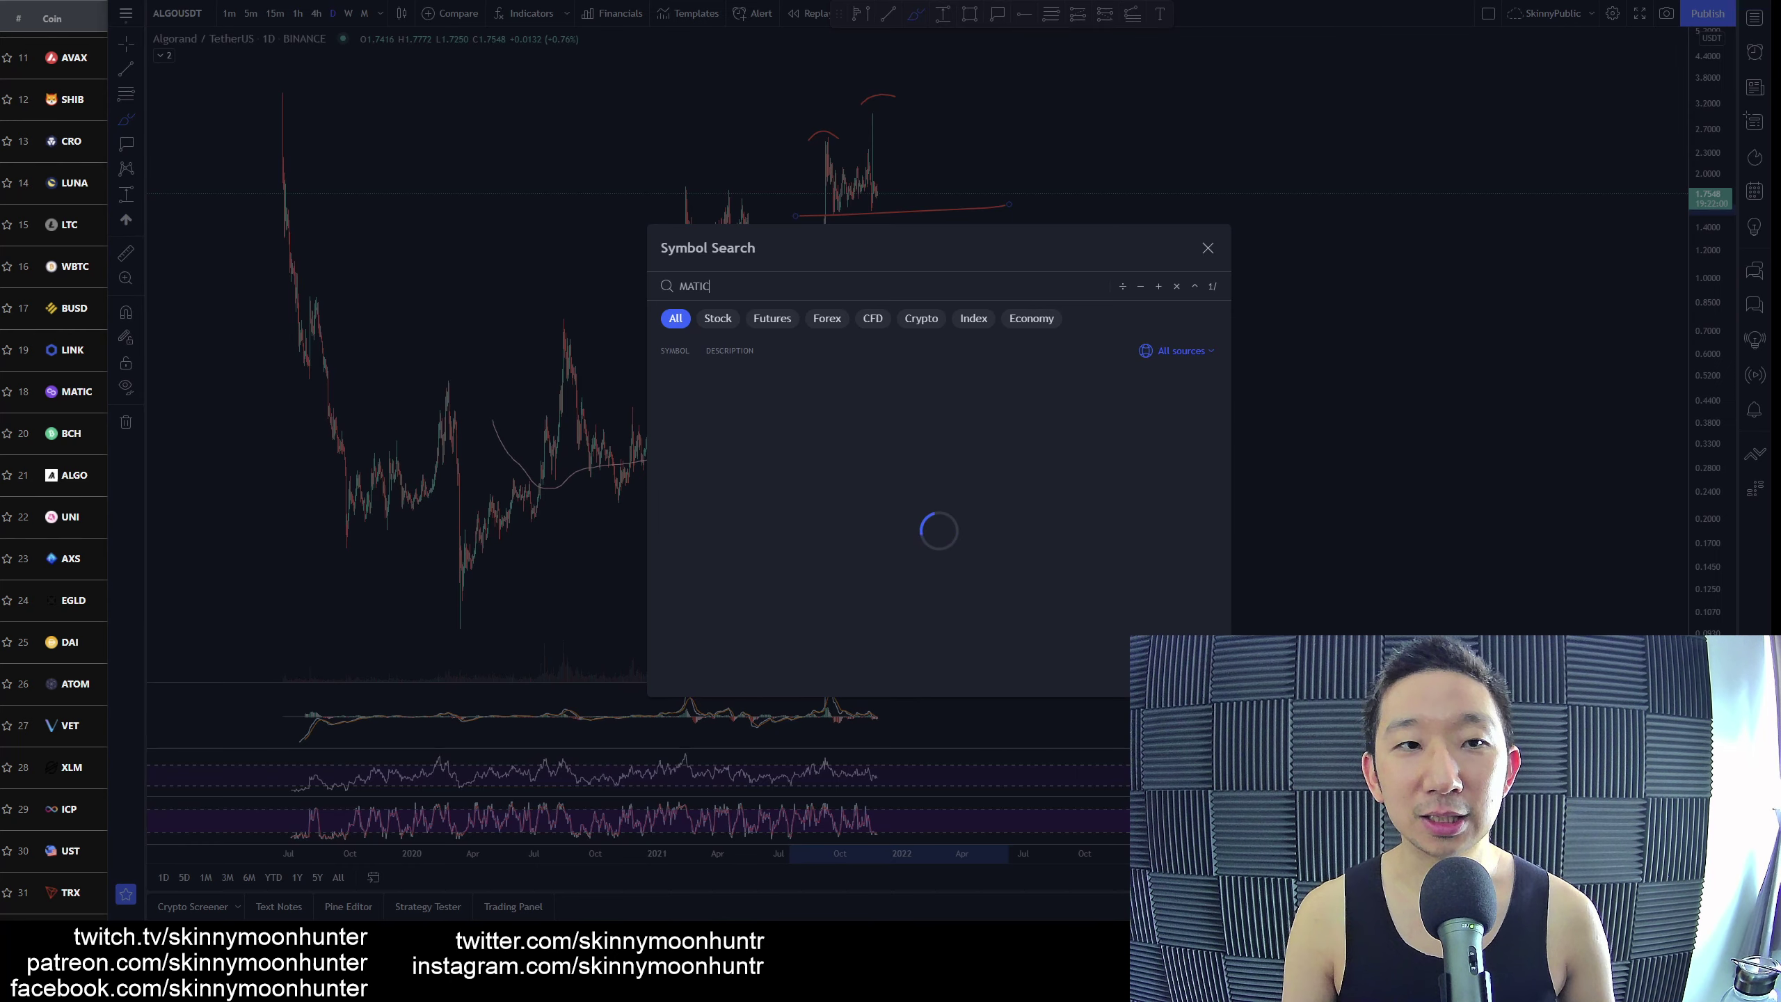
Load the MATICBTC chart, then sketch and undo rings around the consolidation near recent highs.
text(BTC)
key(Return)
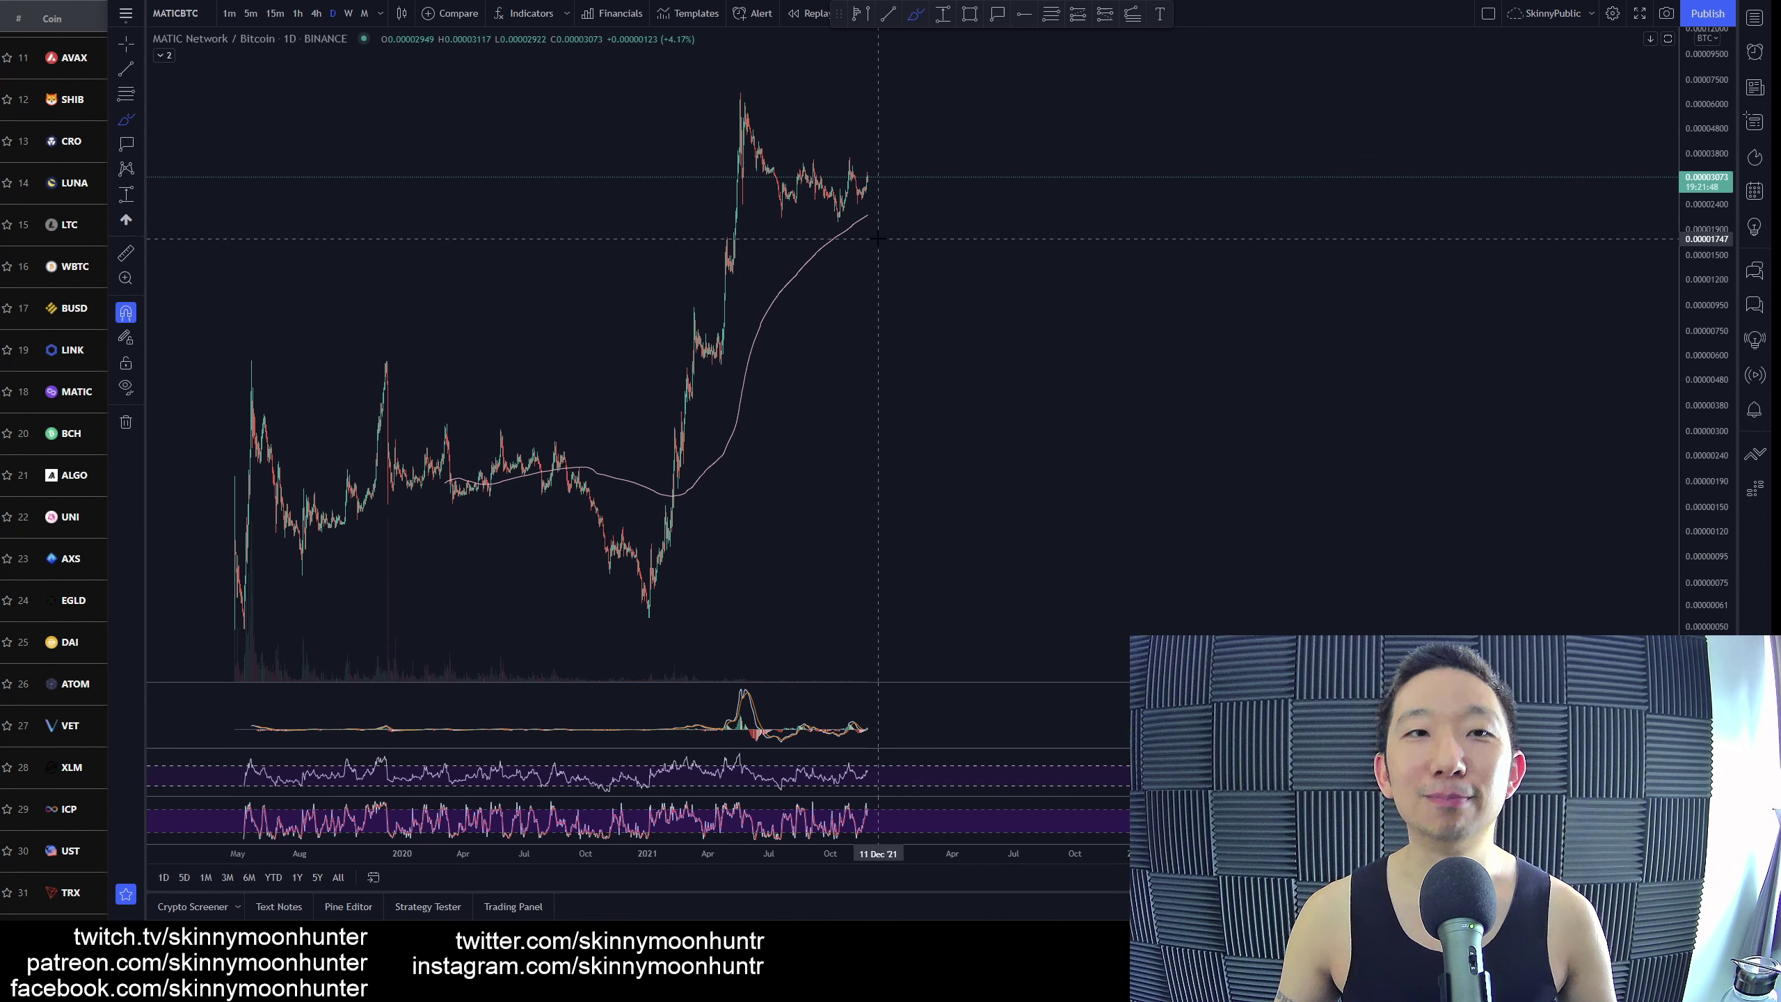
scroll(878, 239, up, 2)
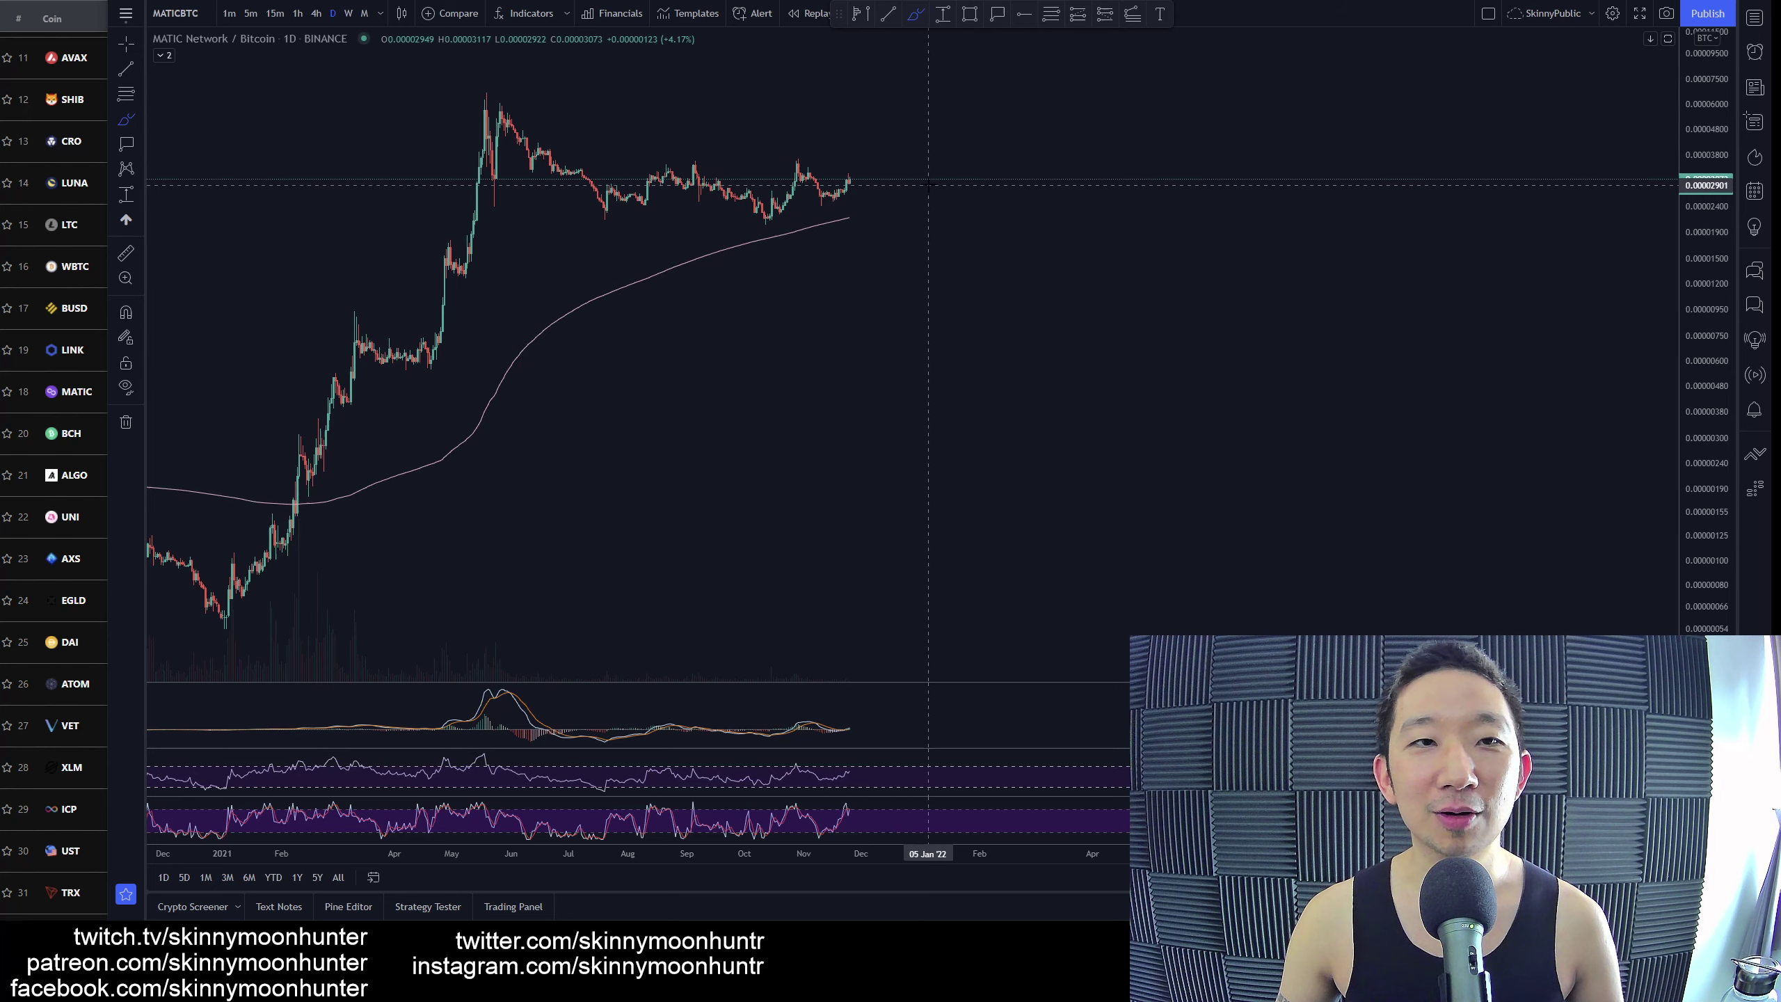
mouse_move(928, 186)
mouse_down()
mouse_move(483, 105)
mouse_move(922, 190)
mouse_up()
key(ctrl+z)
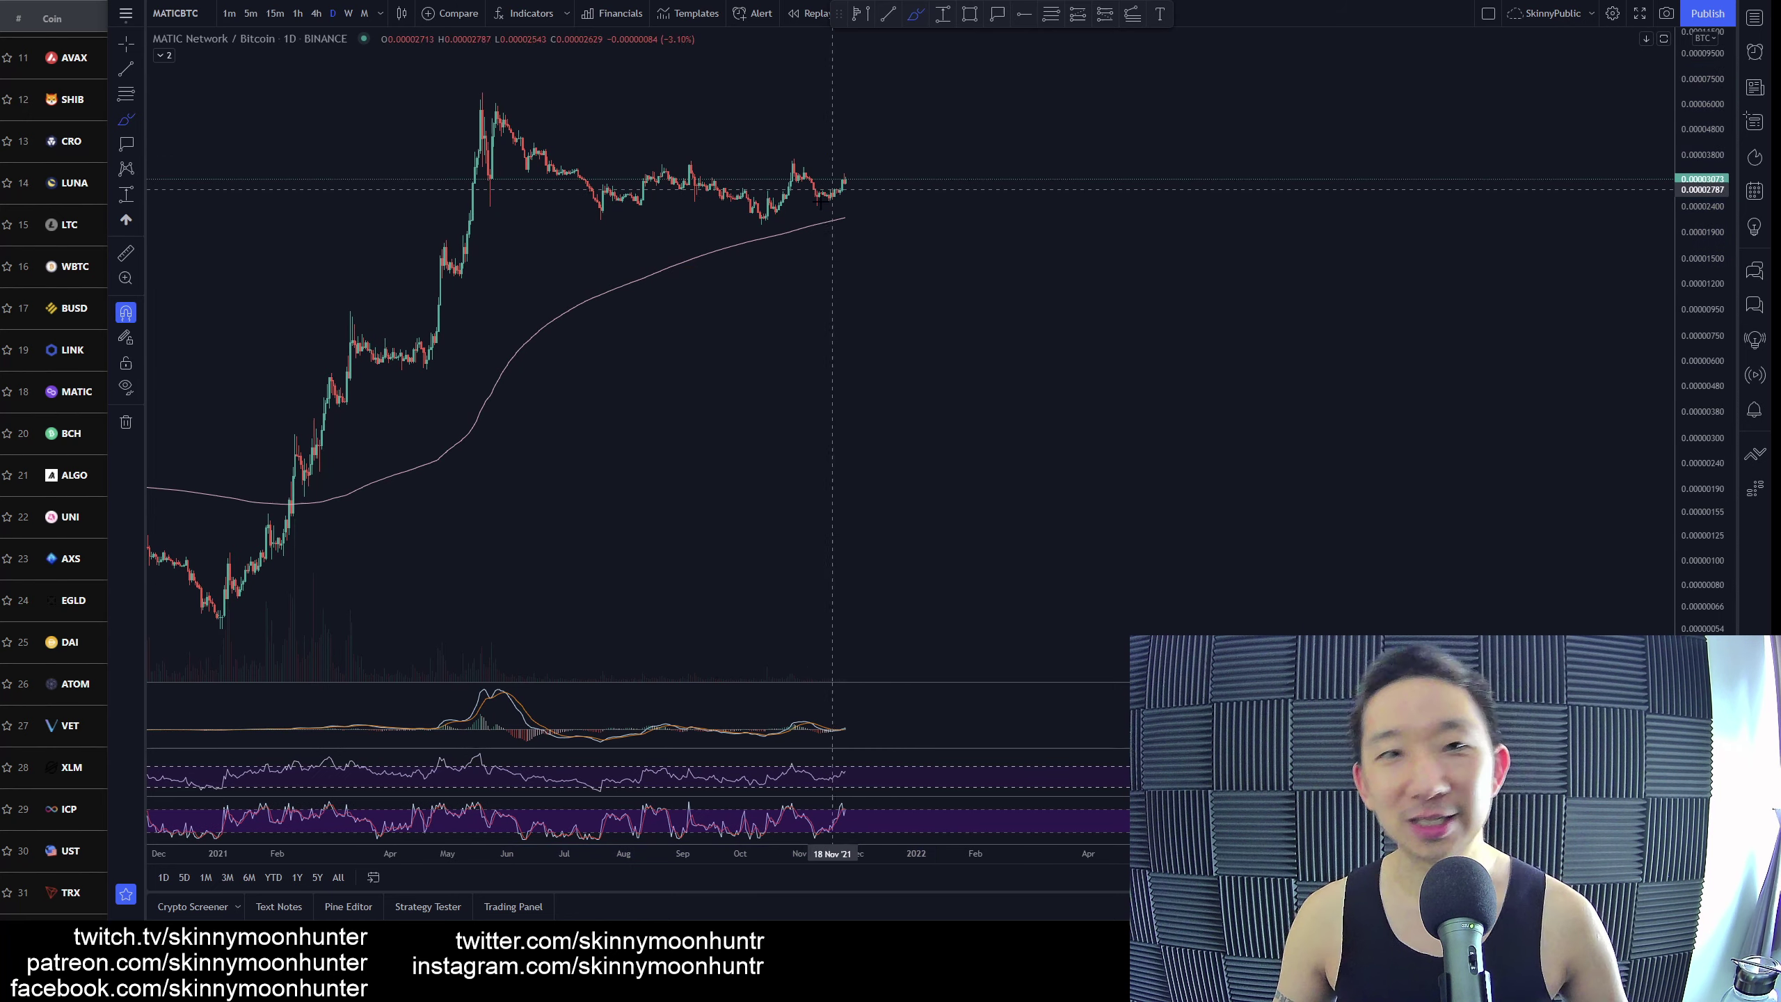
scroll(788, 210, down, 5)
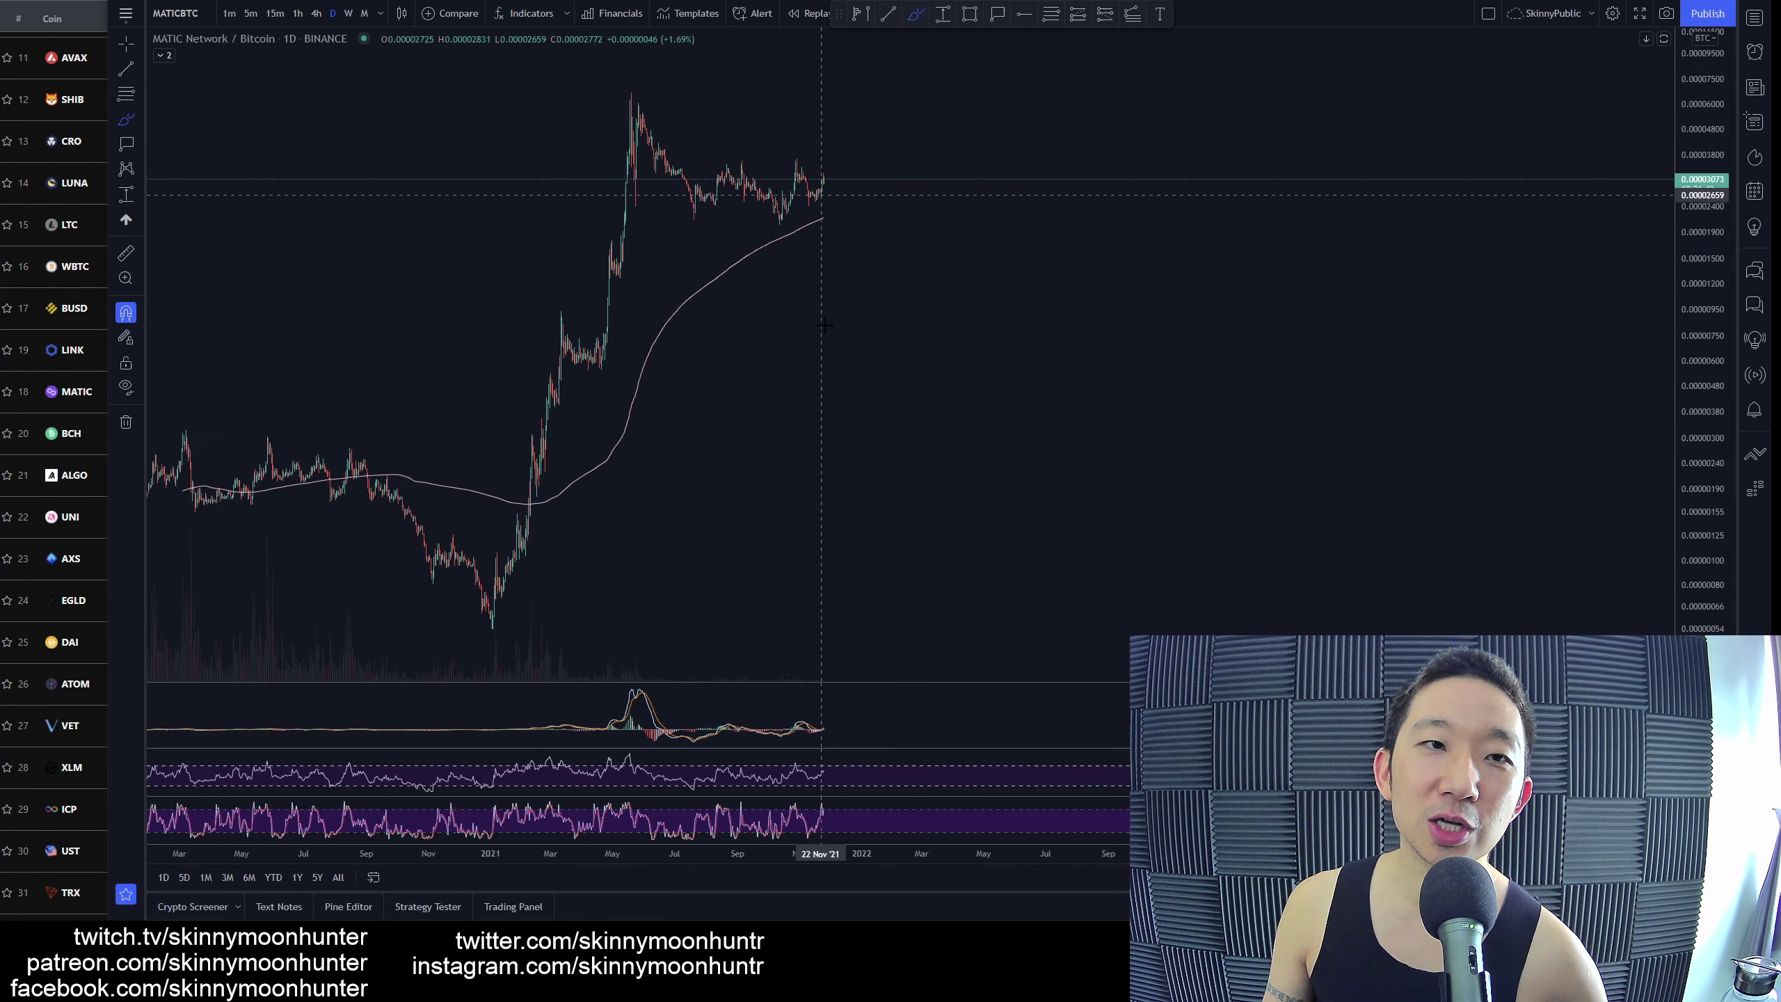
mouse_move(899, 156)
mouse_down()
mouse_move(620, 87)
mouse_move(897, 151)
mouse_up()
key(ctrl+z)
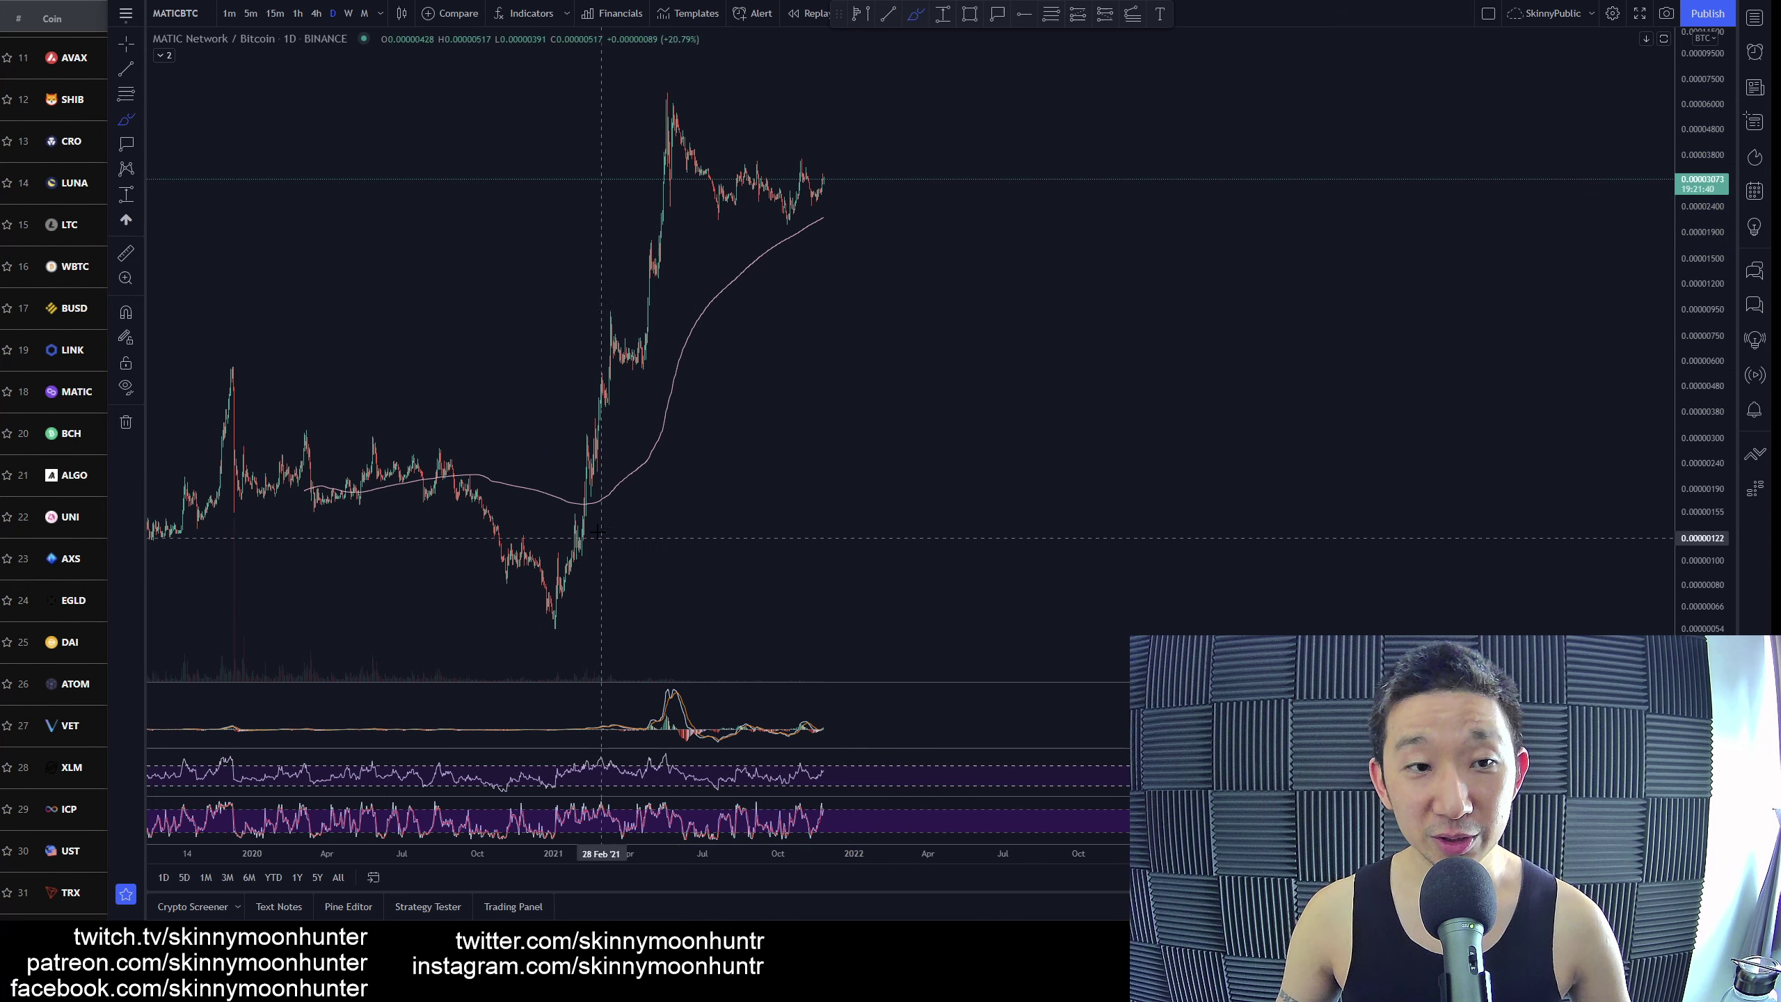
Trace the rising moving average in red up past the latest candles, discarding trial sketches.
mouse_move(585, 515)
mouse_down()
mouse_move(690, 330)
mouse_move(850, 228)
mouse_up()
mouse_move(894, 163)
mouse_down()
mouse_move(580, 127)
mouse_move(834, 224)
mouse_move(856, 122)
mouse_up()
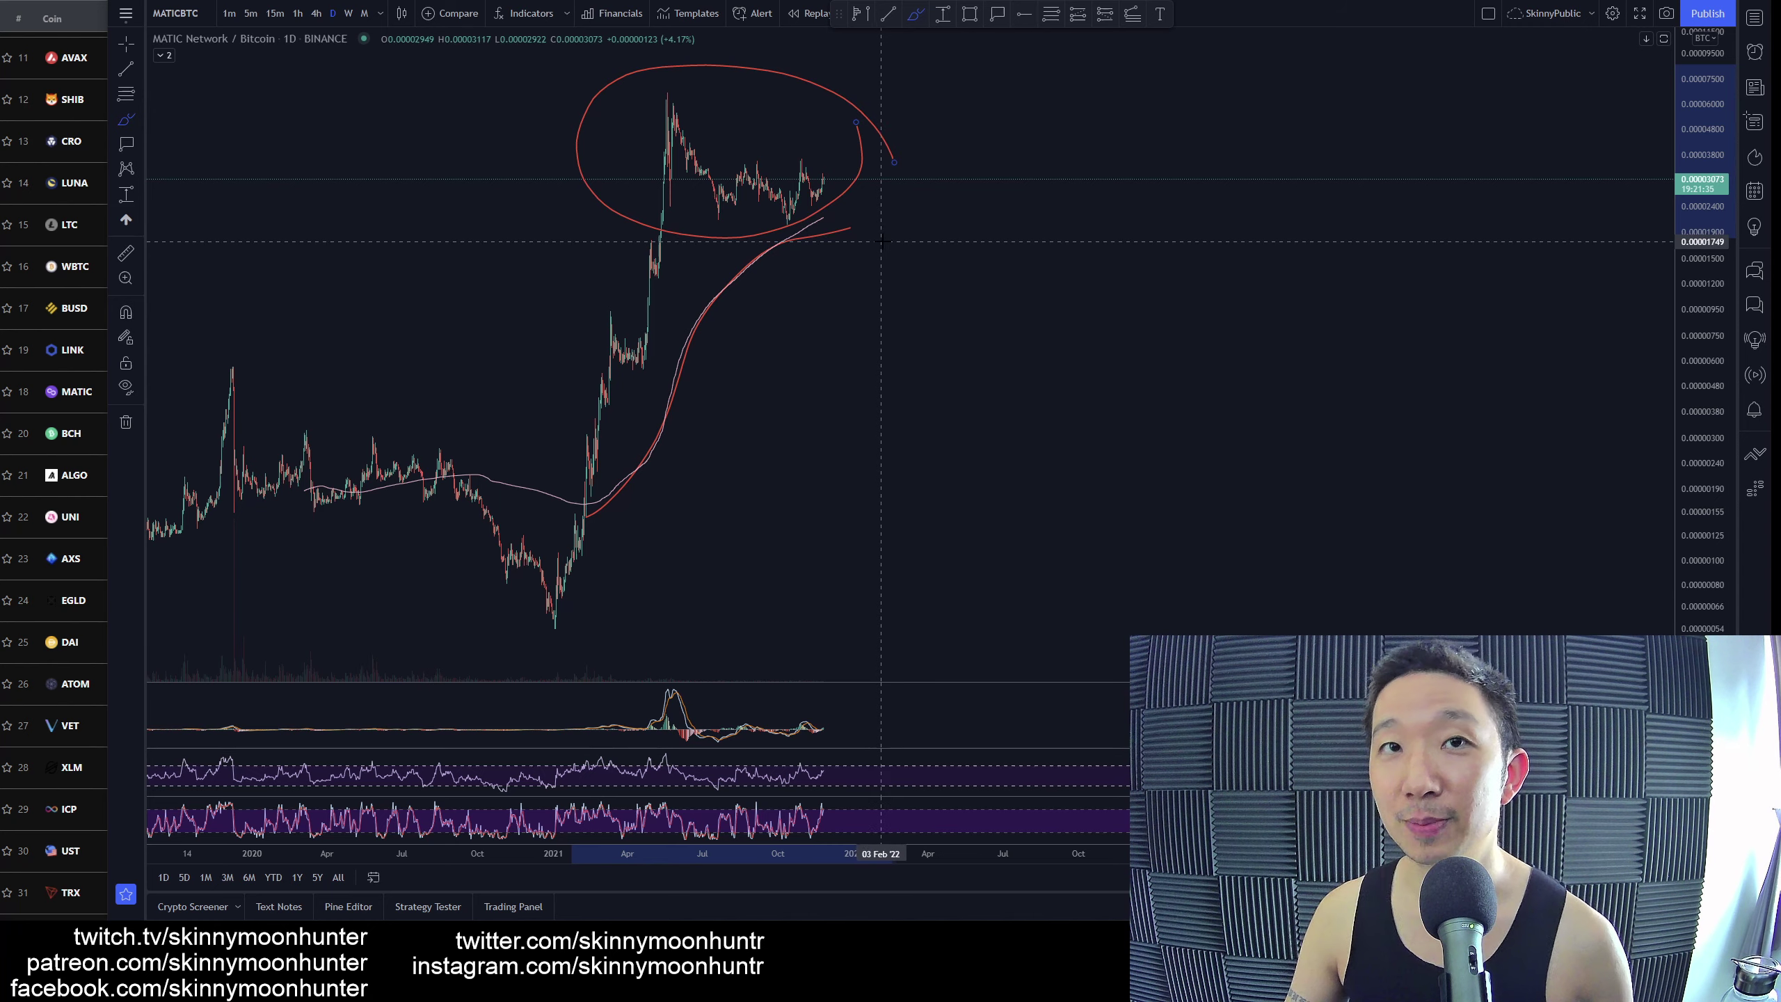
key(ctrl+z)
key(ctrl+z)
mouse_move(818, 190)
mouse_down()
mouse_move(890, 38)
mouse_move(901, 97)
mouse_up()
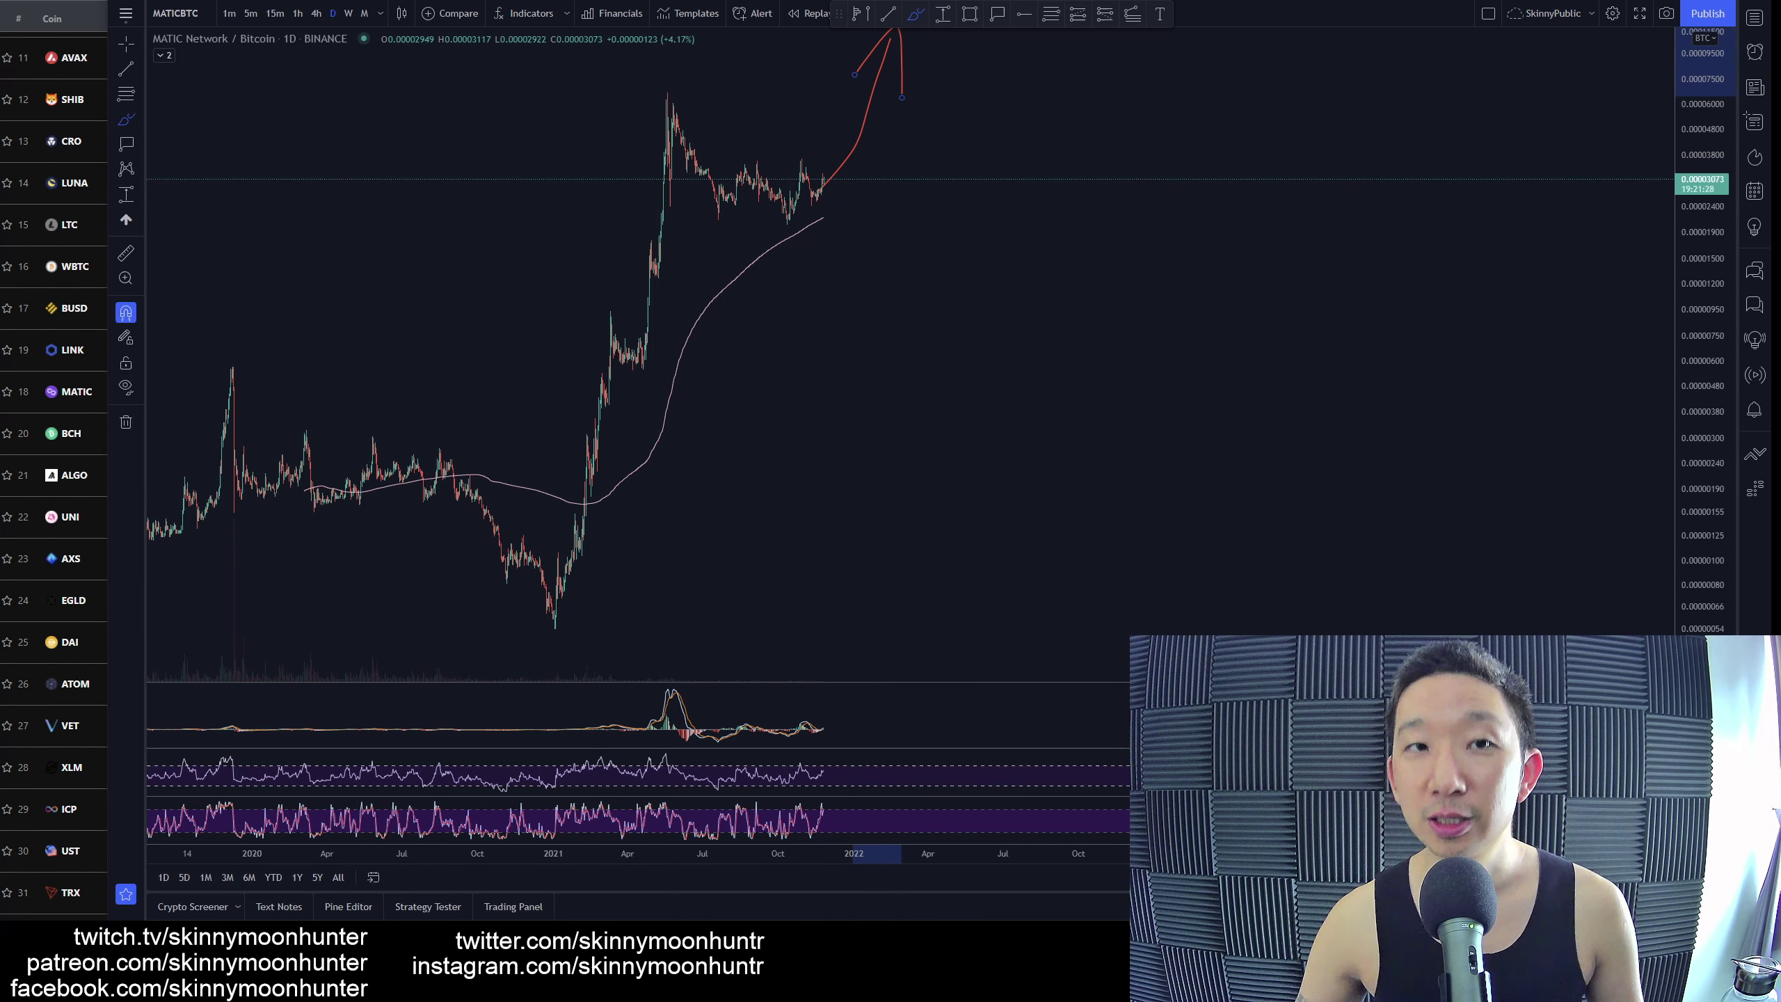
key(ctrl+z)
key(ctrl+z)
mouse_move(563, 513)
mouse_down()
mouse_move(628, 470)
mouse_move(736, 293)
mouse_move(819, 208)
mouse_move(907, 164)
mouse_up()
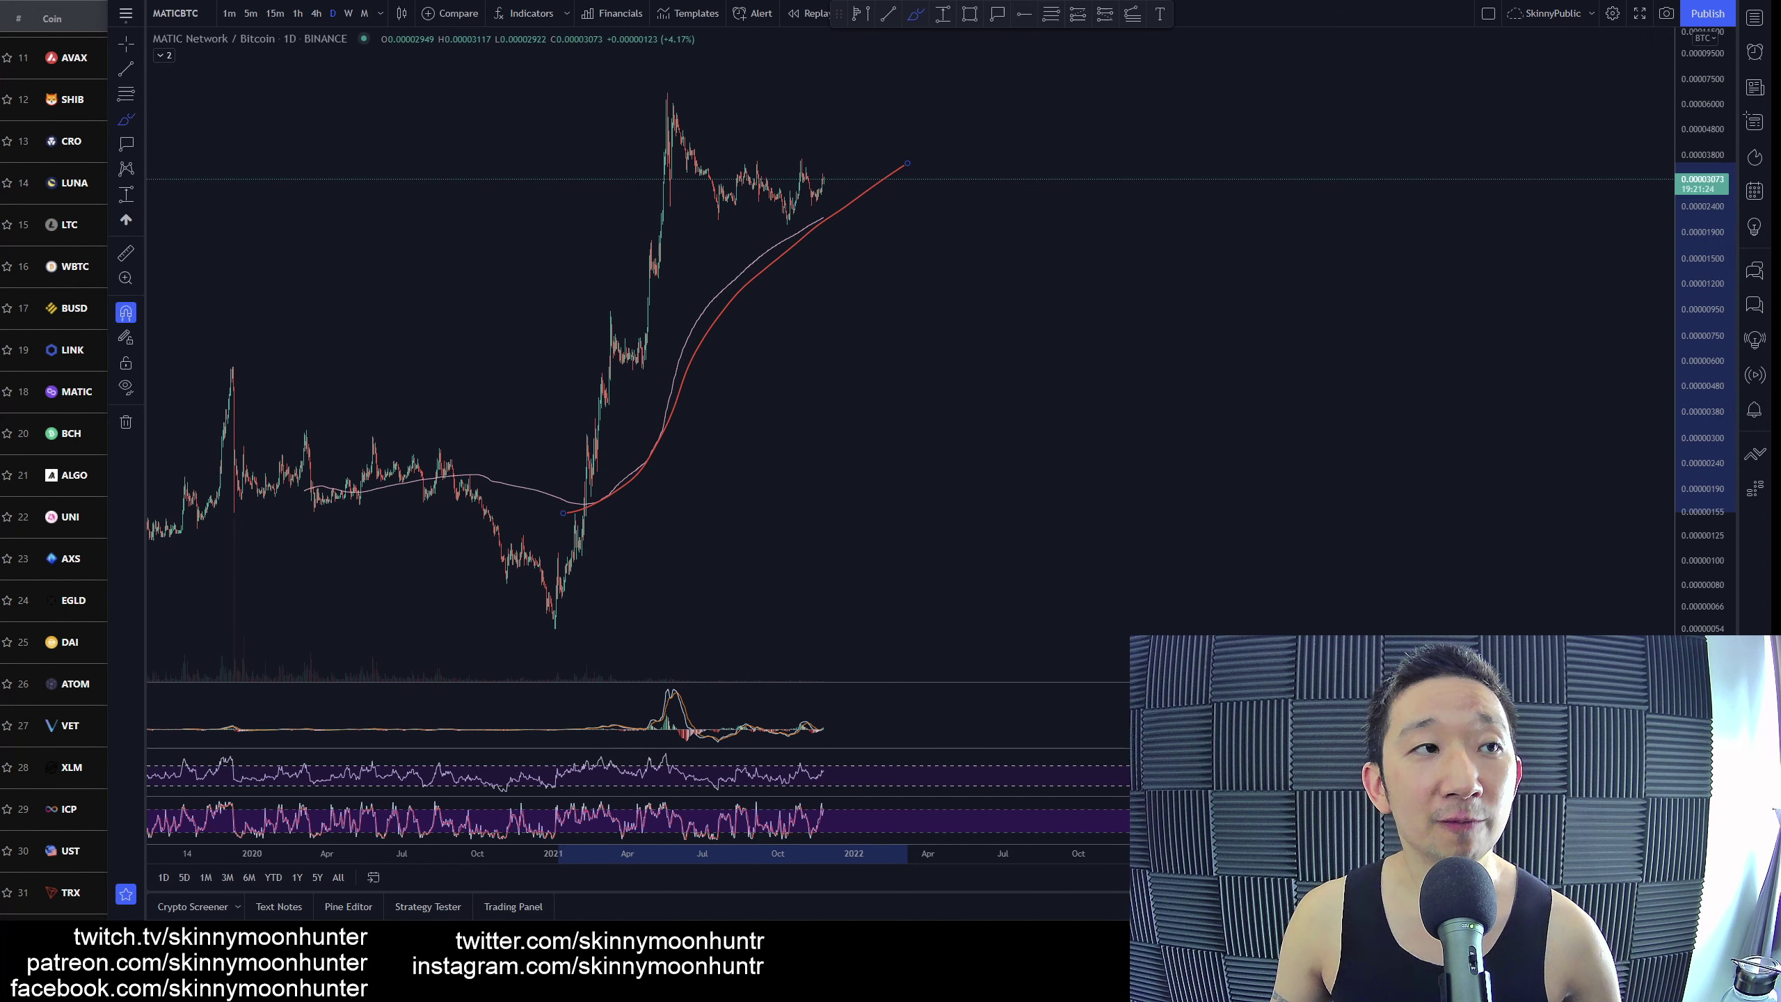
Undo the moving-average trace, then sketch a cup-and-handle after the 2021 peak and undo it.
key(ctrl+z)
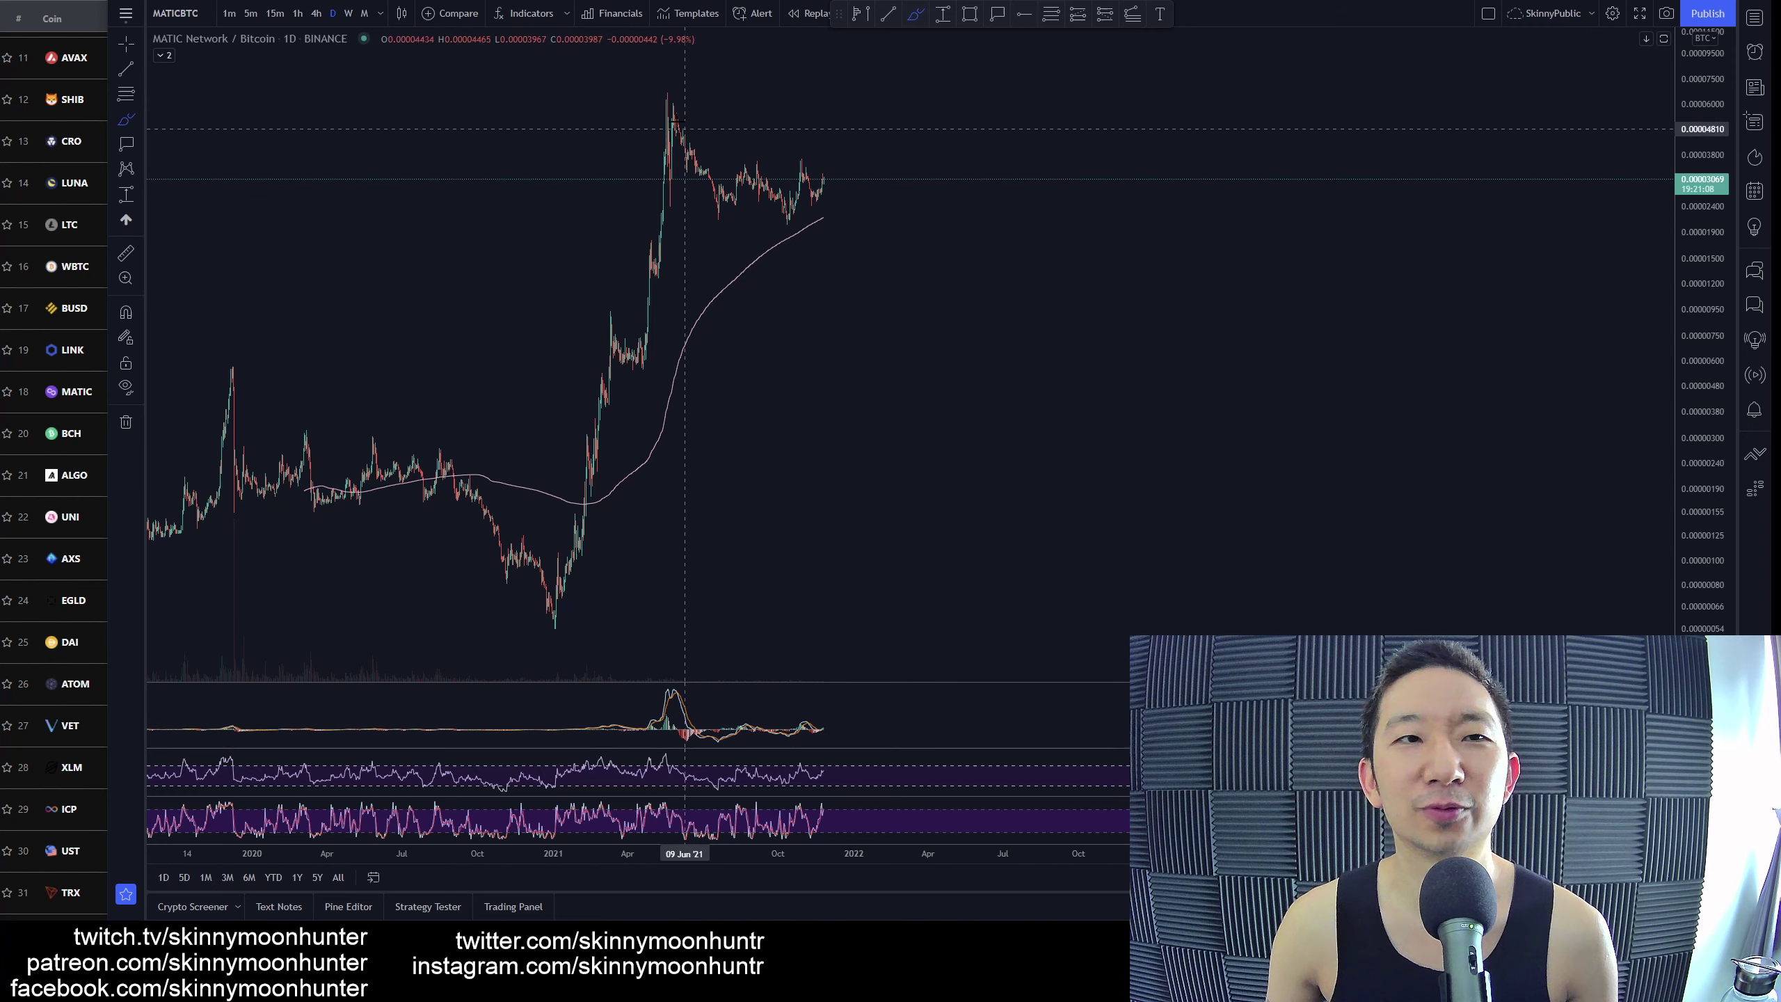
mouse_move(664, 96)
mouse_down()
mouse_move(827, 186)
mouse_move(867, 98)
mouse_move(929, 141)
mouse_move(944, 104)
mouse_move(806, 93)
mouse_move(984, 96)
mouse_move(995, 32)
mouse_move(1012, 61)
mouse_up()
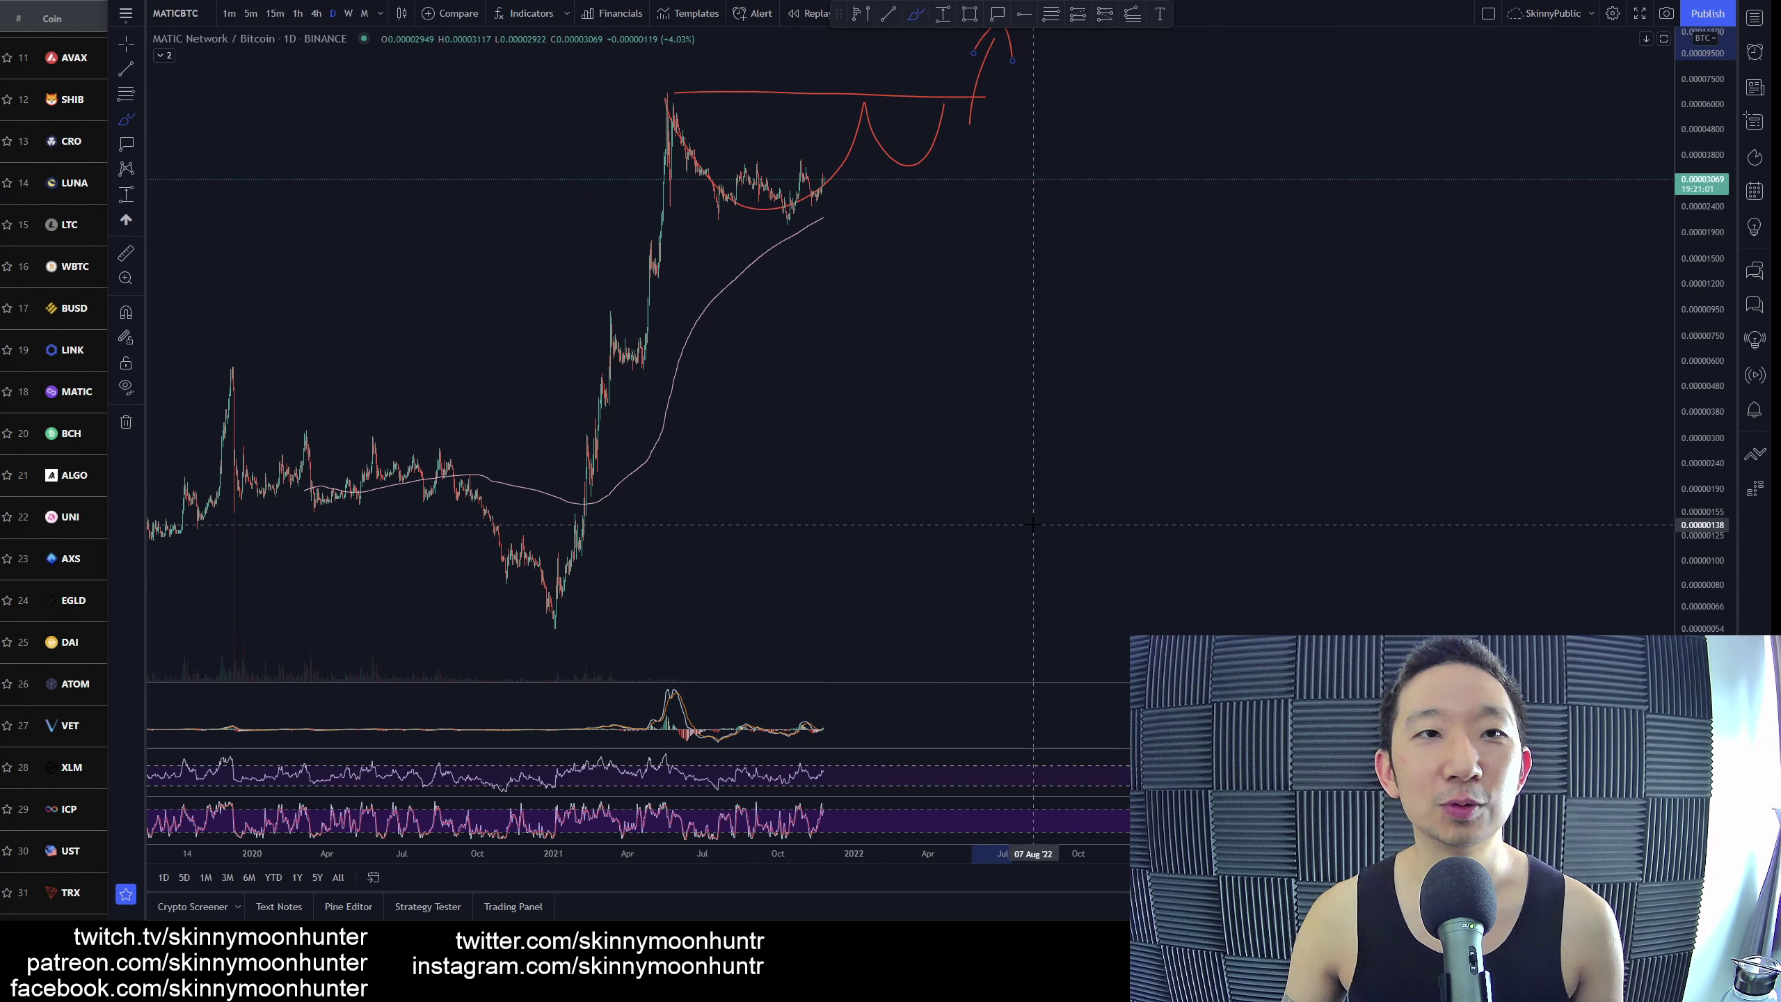
key(ctrl+z)
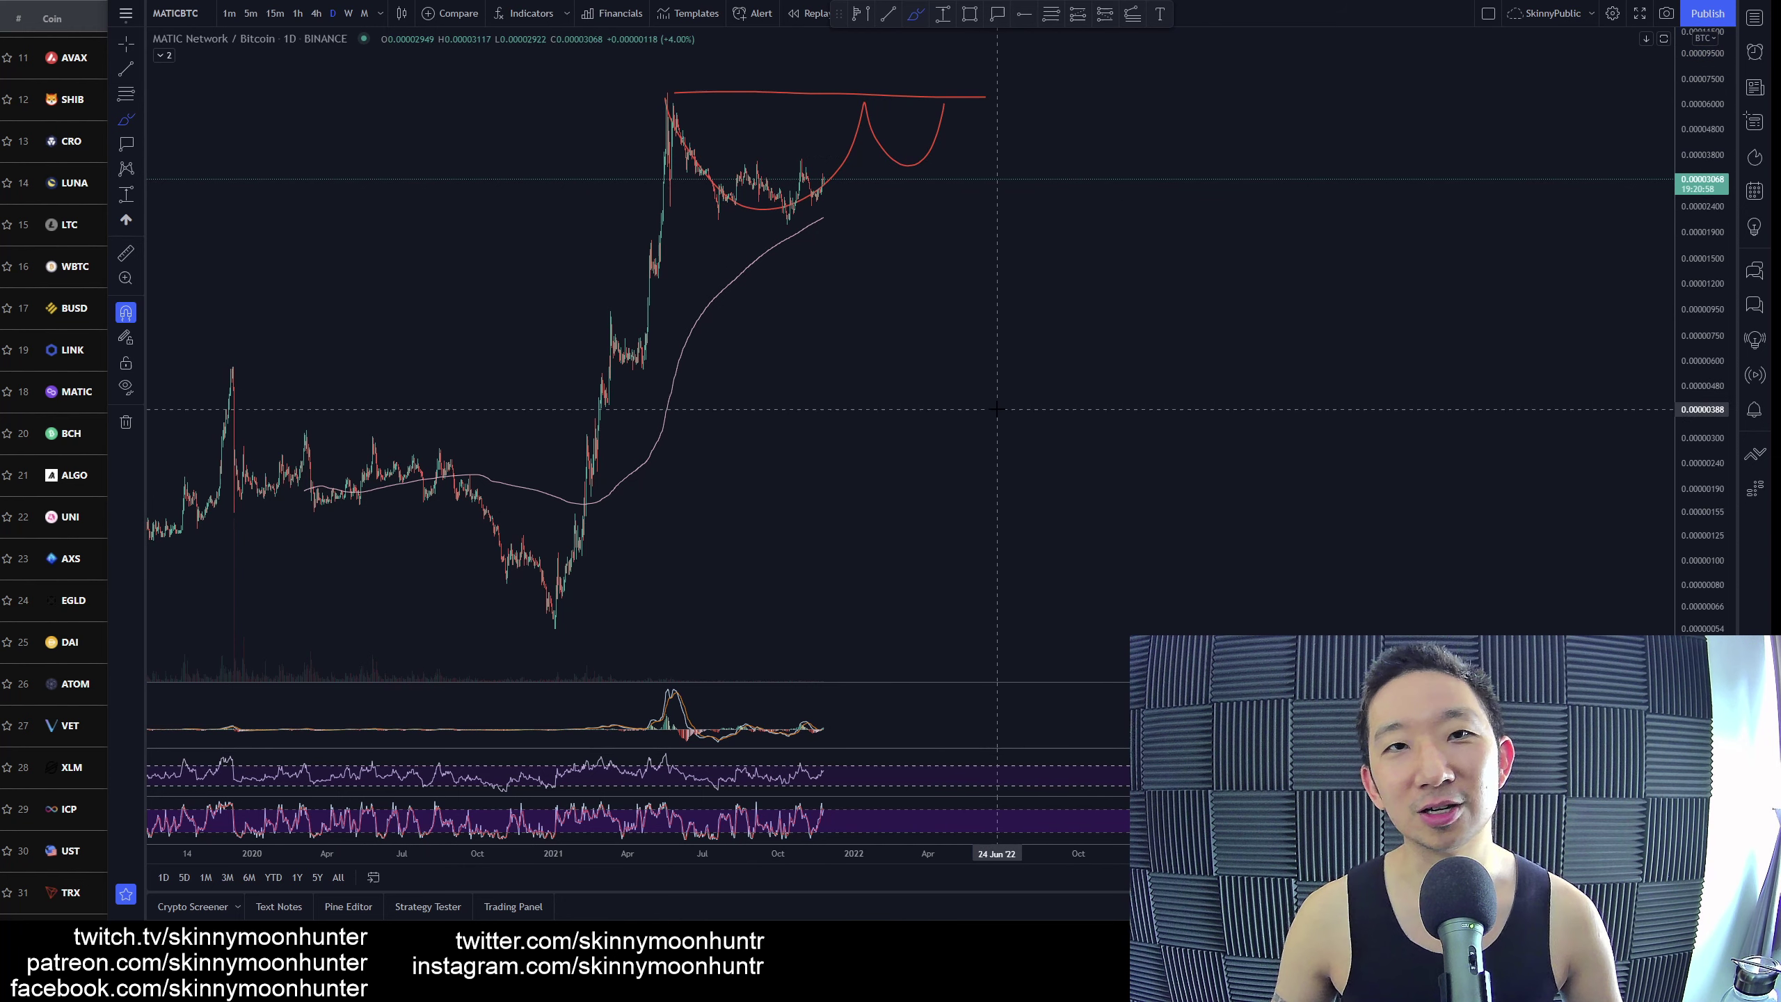
key(ctrl+z)
key(ctrl+z)
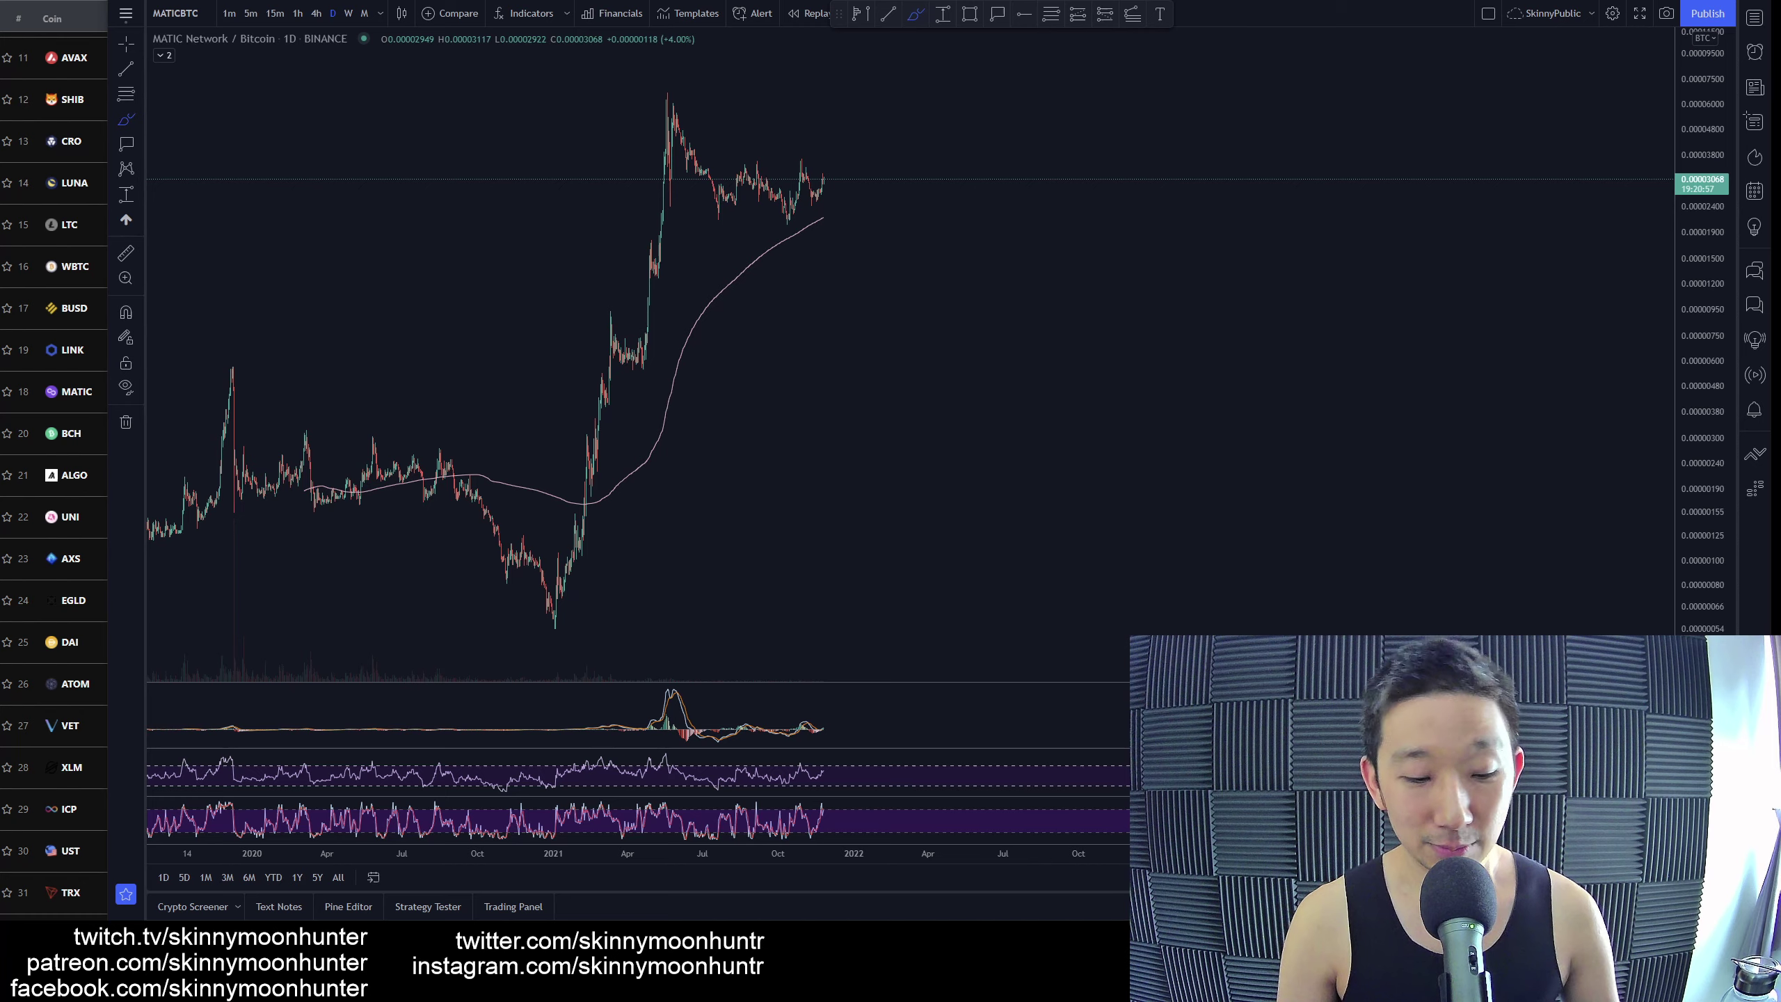
Load the MATICUSDT chart and draw a resistance line from the May '21 peak.
text(MATICUSDT)
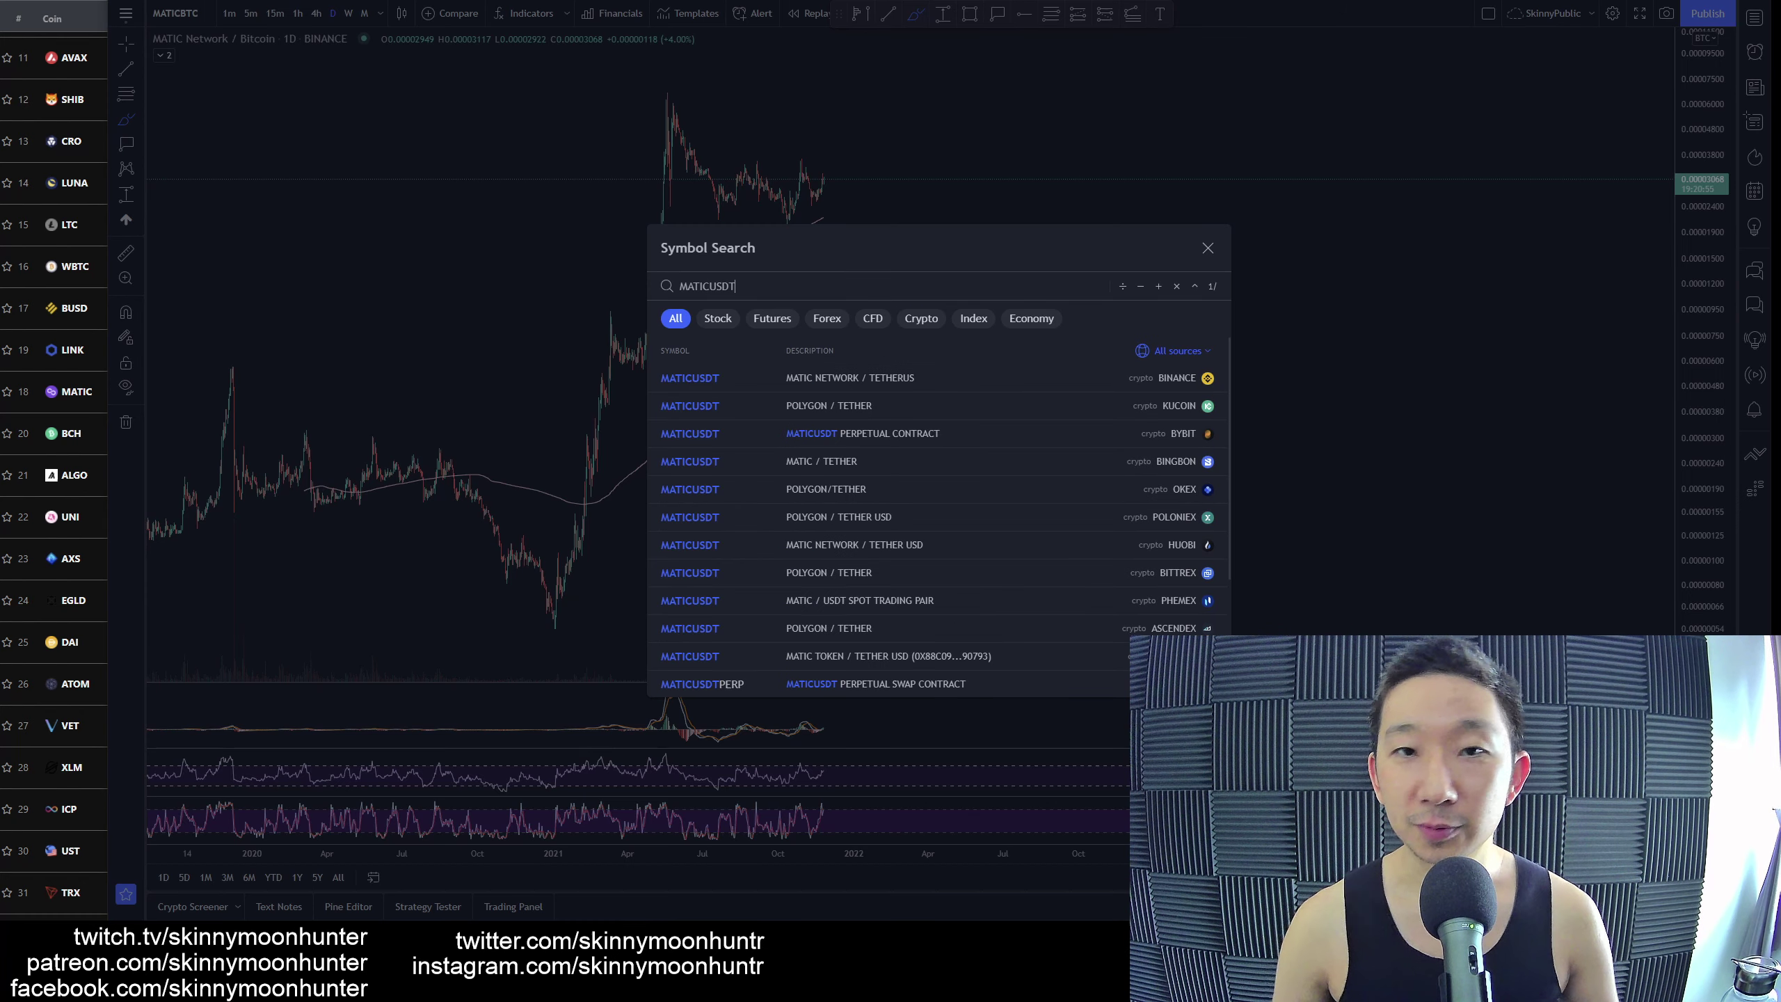
key(Return)
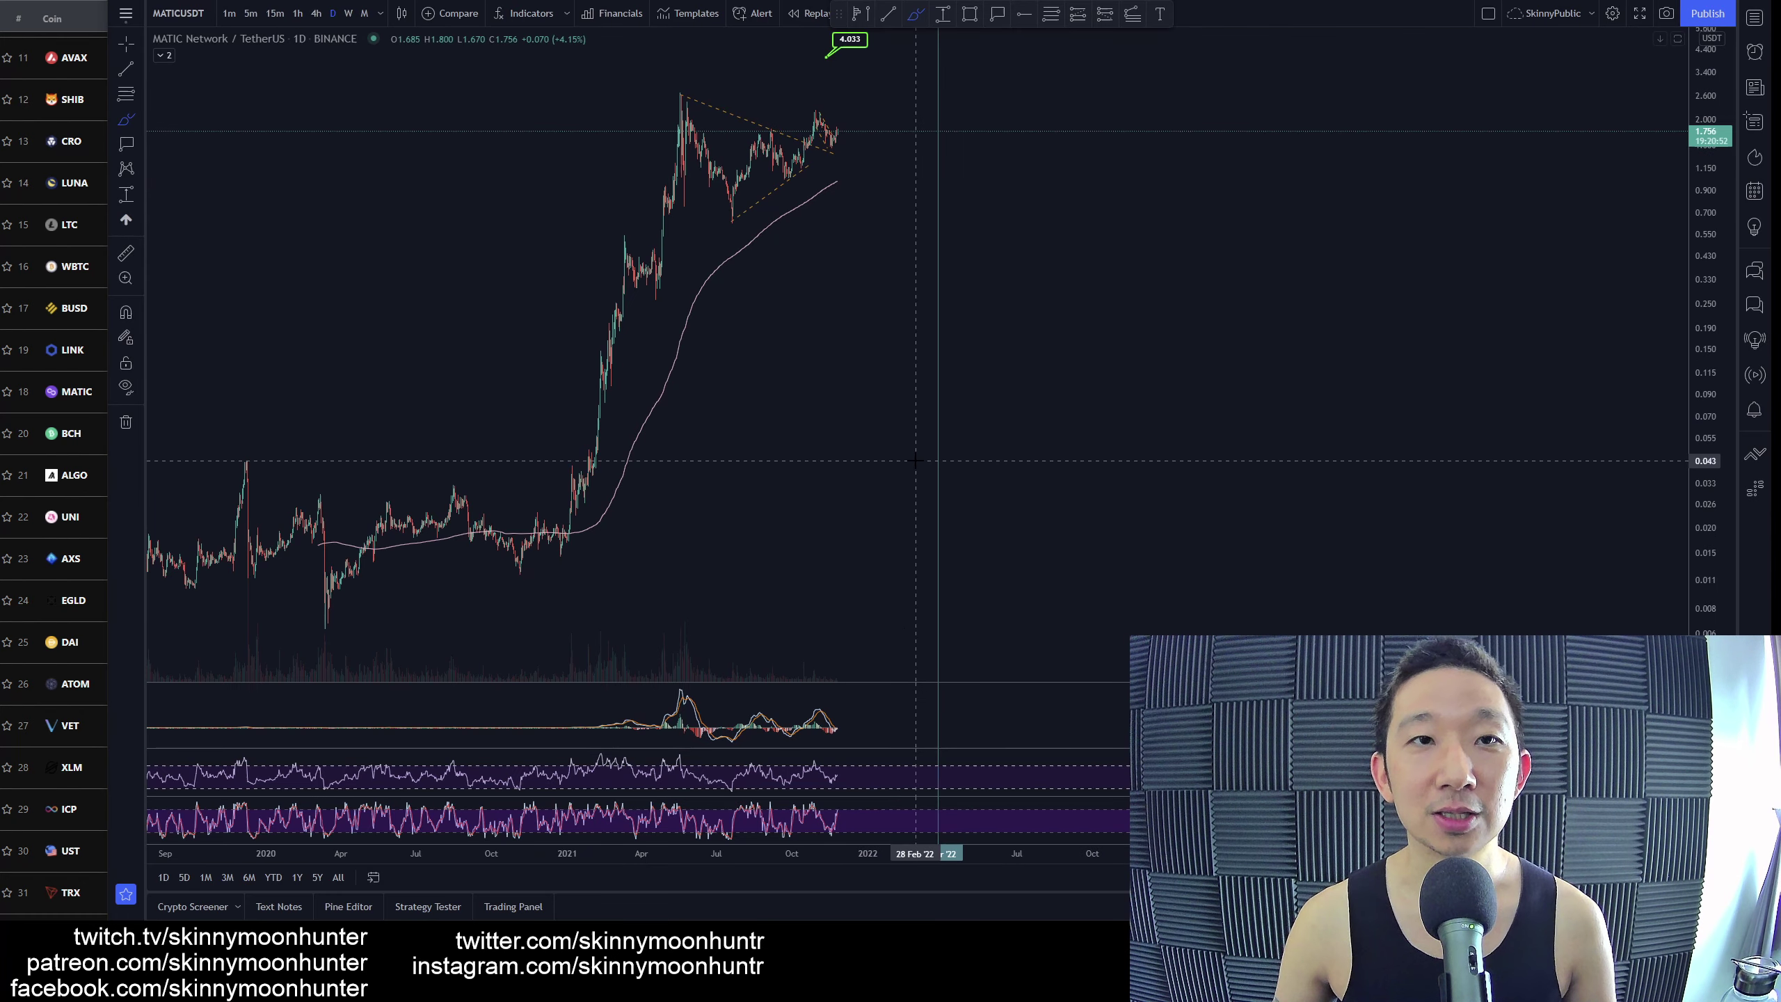
click(661, 96)
click(881, 106)
Sketch a cup-and-handle with a breakout peak, erase the sketches, and stop freehand drawing.
mouse_move(674, 86)
mouse_down()
mouse_move(743, 203)
mouse_move(835, 149)
mouse_move(851, 102)
mouse_up()
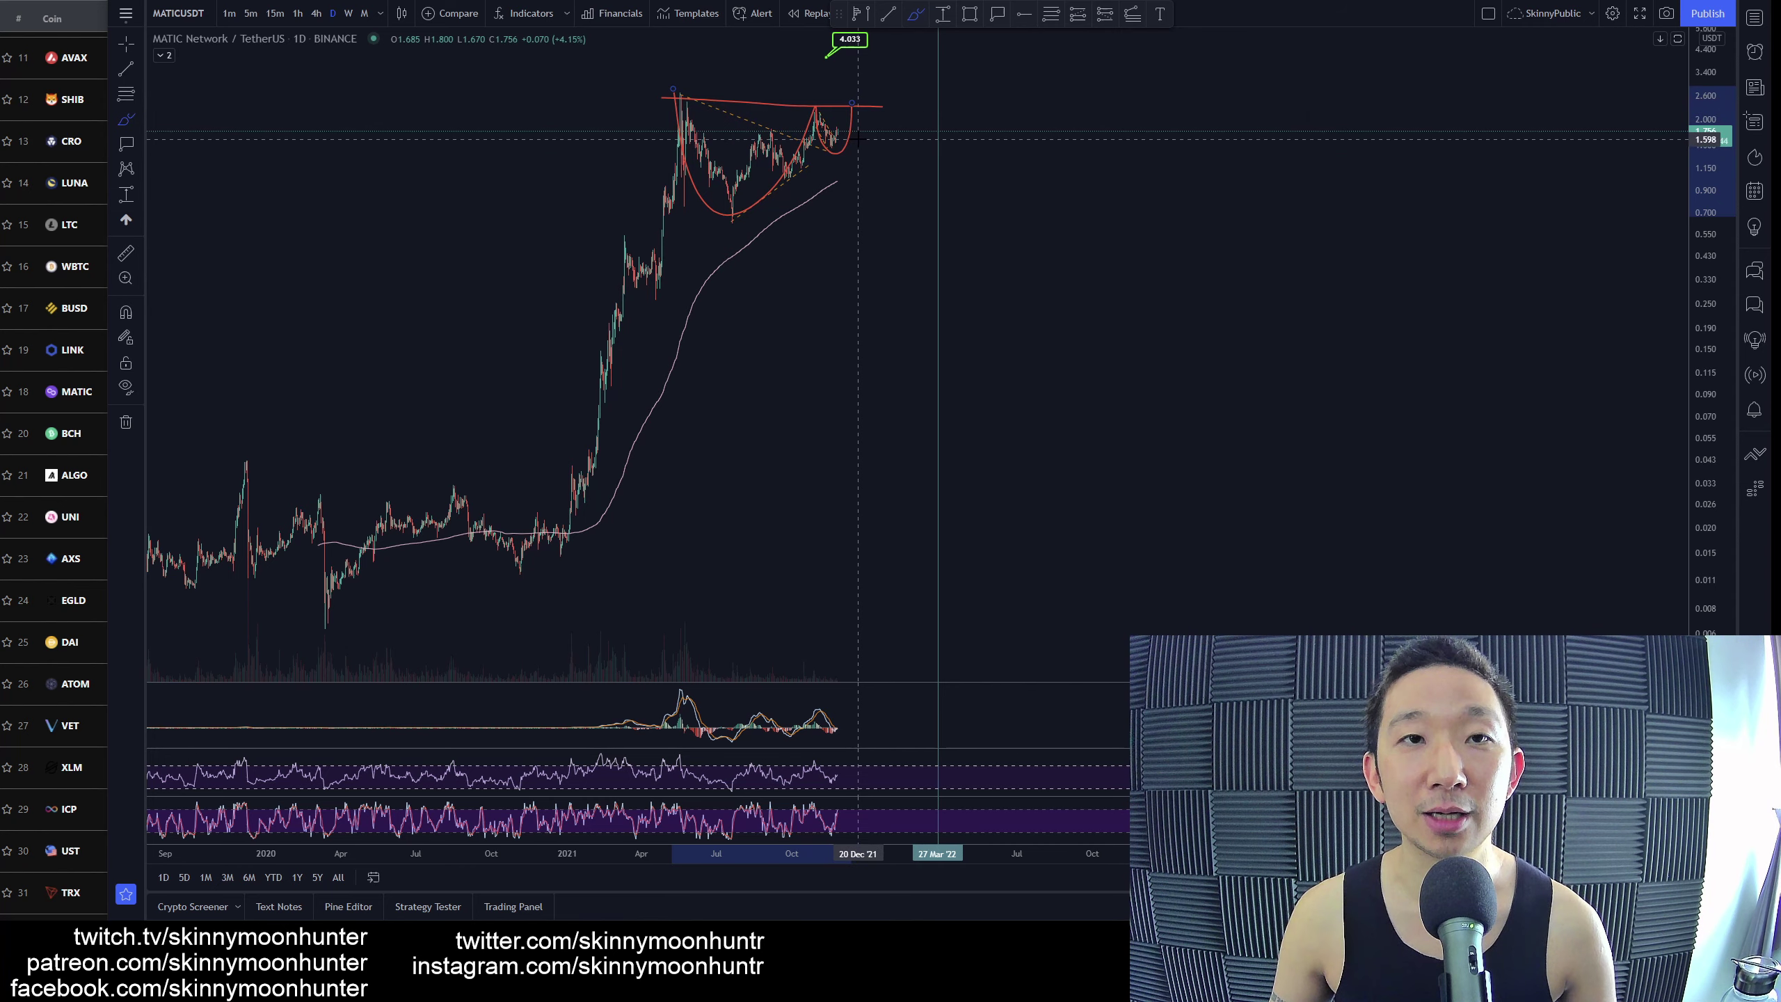
mouse_move(857, 139)
mouse_down()
mouse_move(882, 57)
mouse_move(907, 91)
mouse_up()
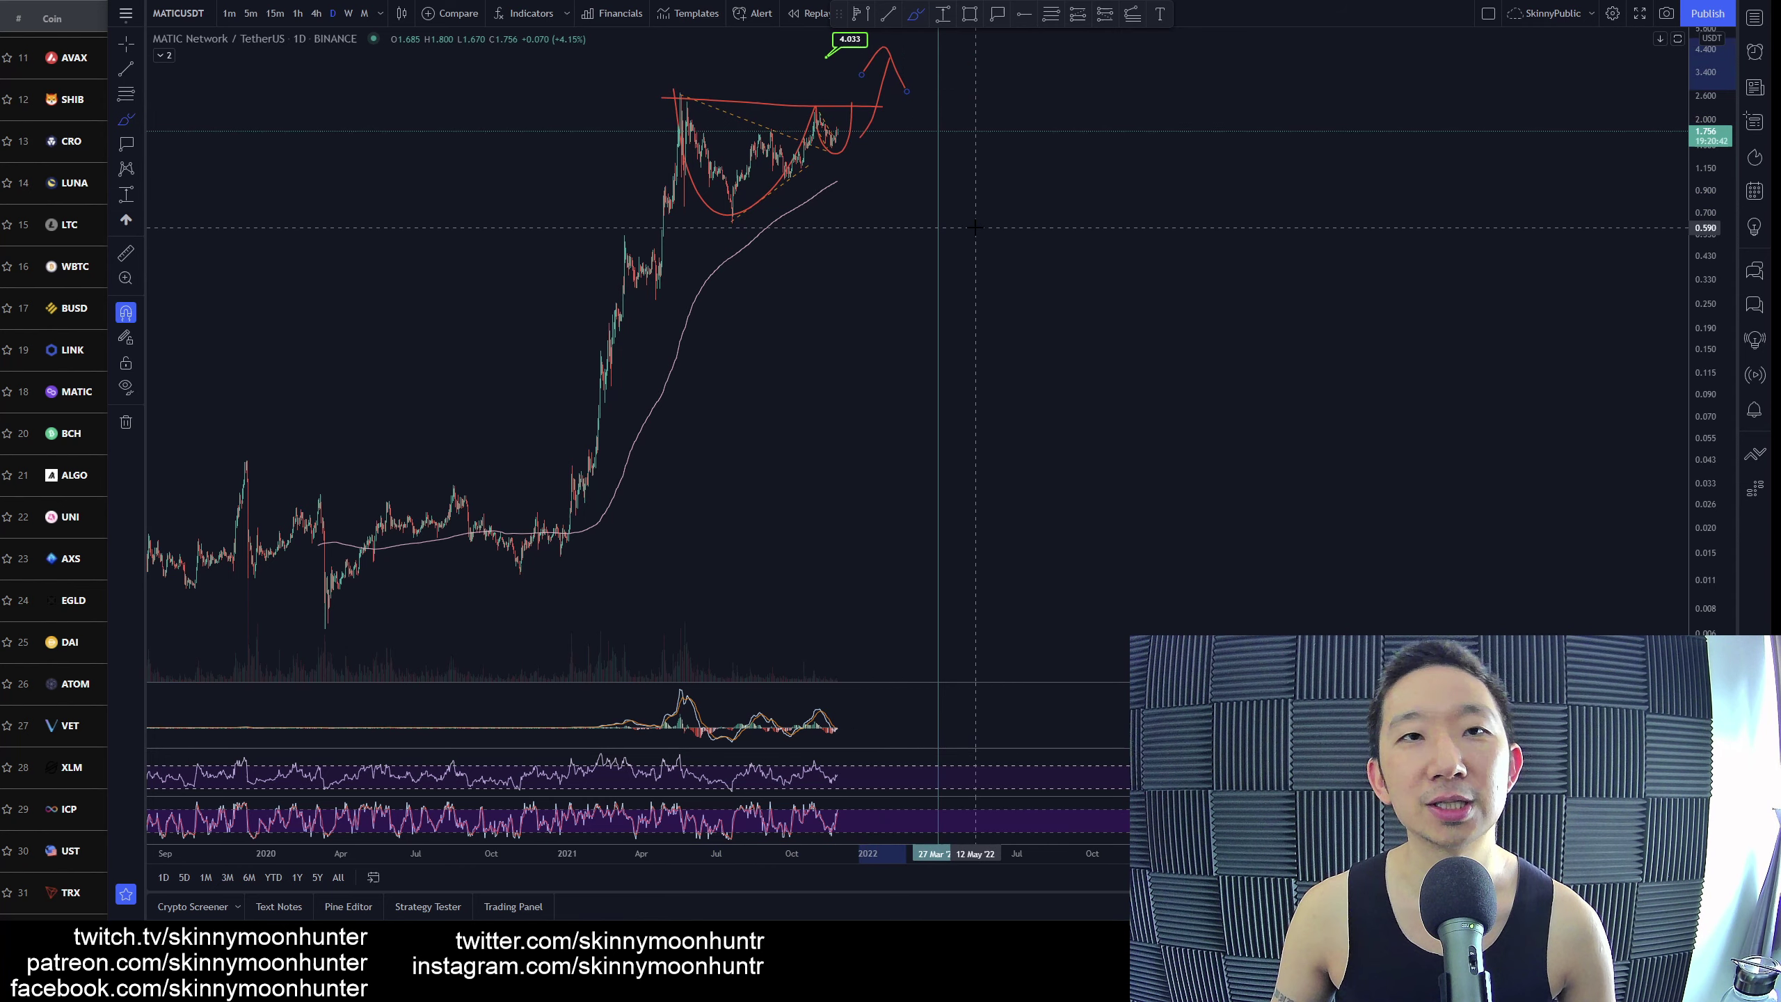
key(ctrl+z)
key(ctrl+z)
key(ctrl+z)
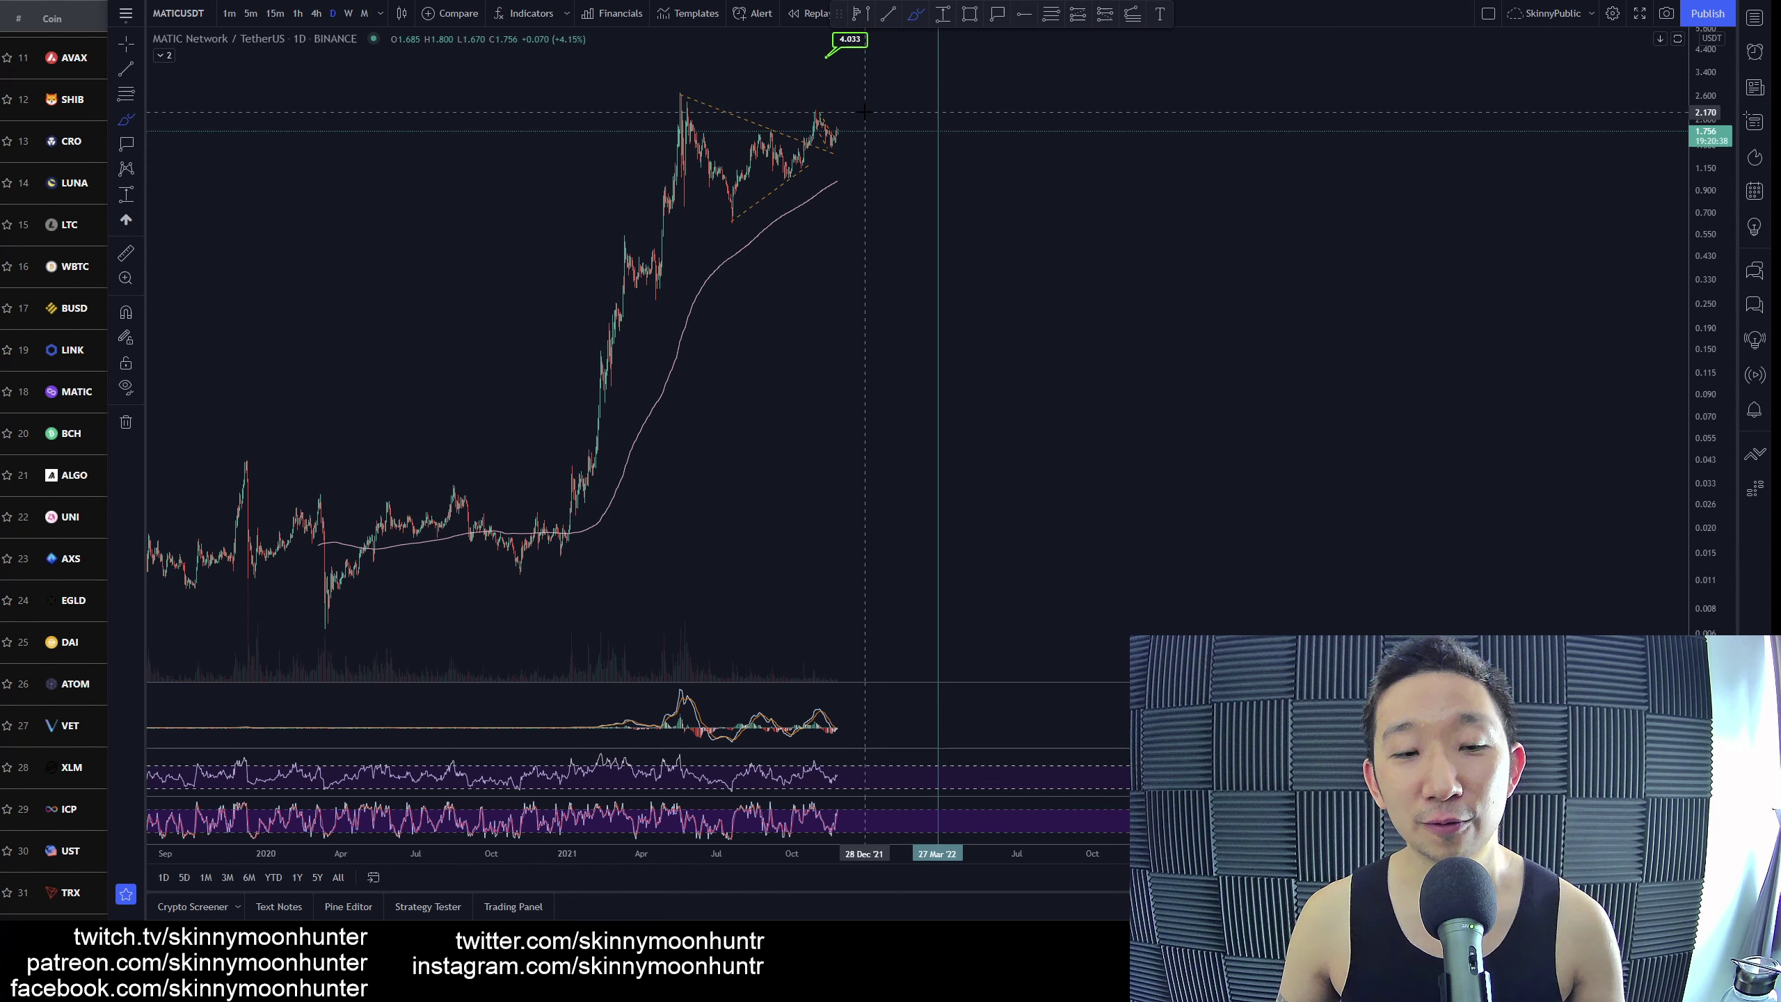
key(Escape)
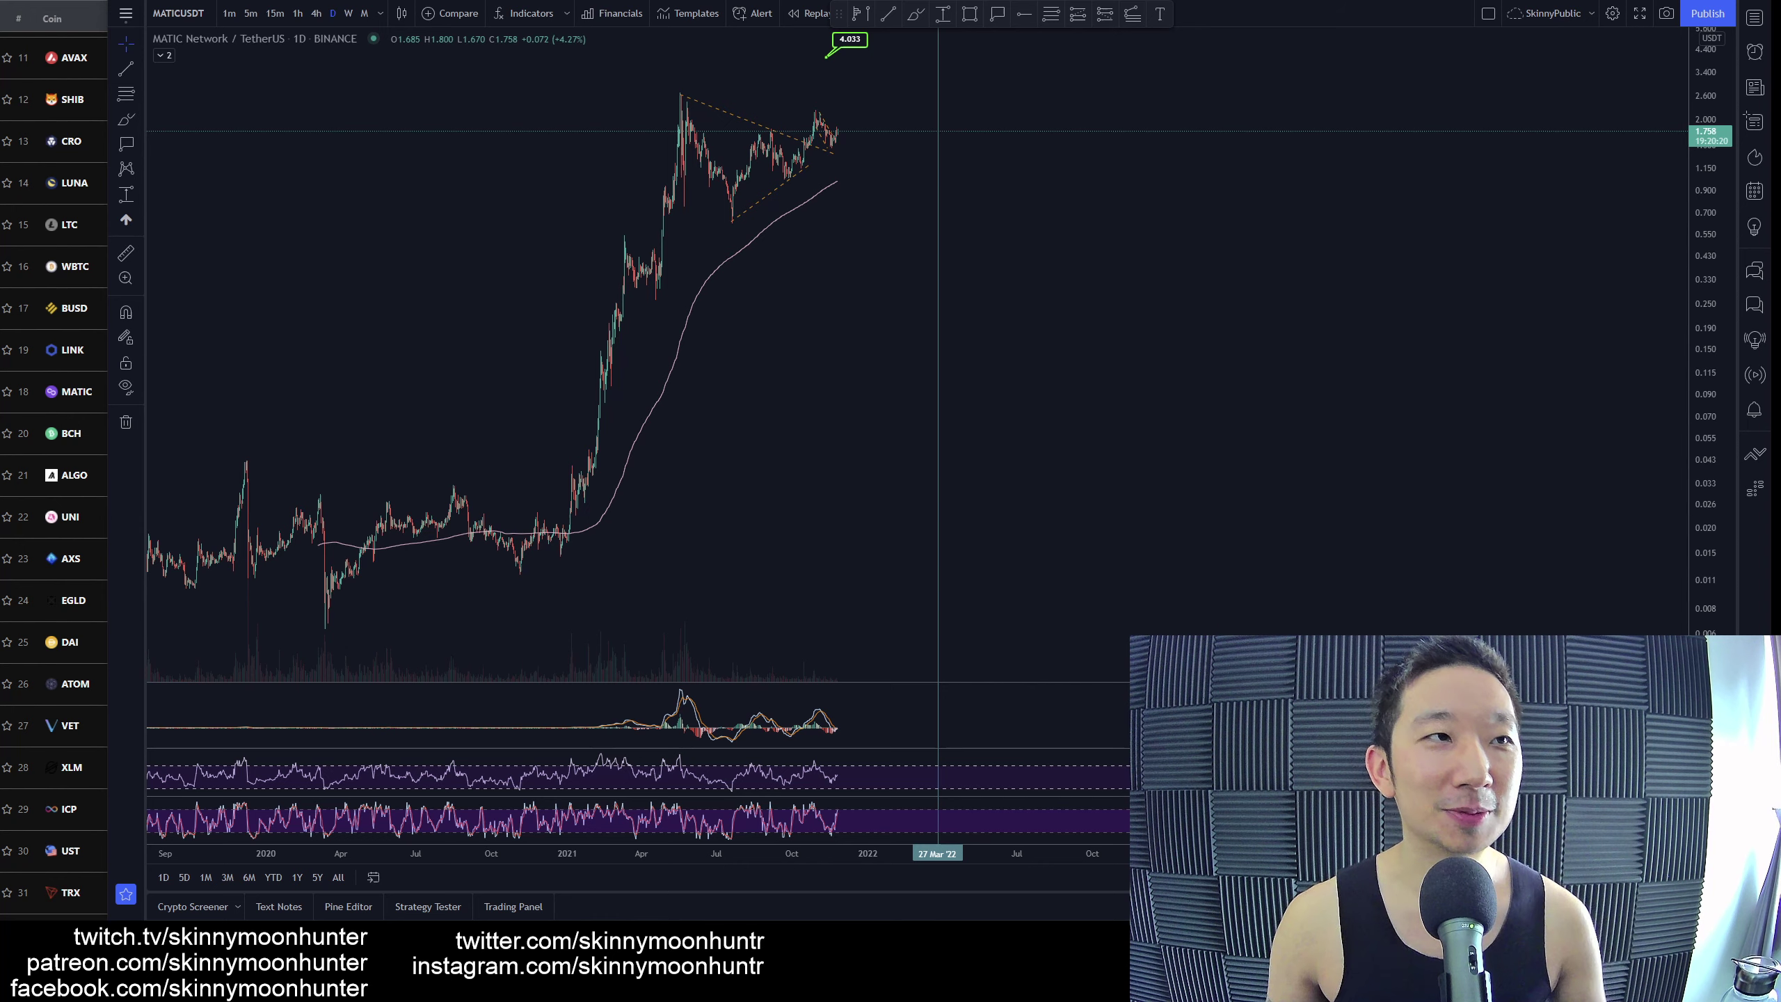
Zoom out and measure the gain from the March 2020 low to the October 2021 high.
scroll(854, 675, down, 3)
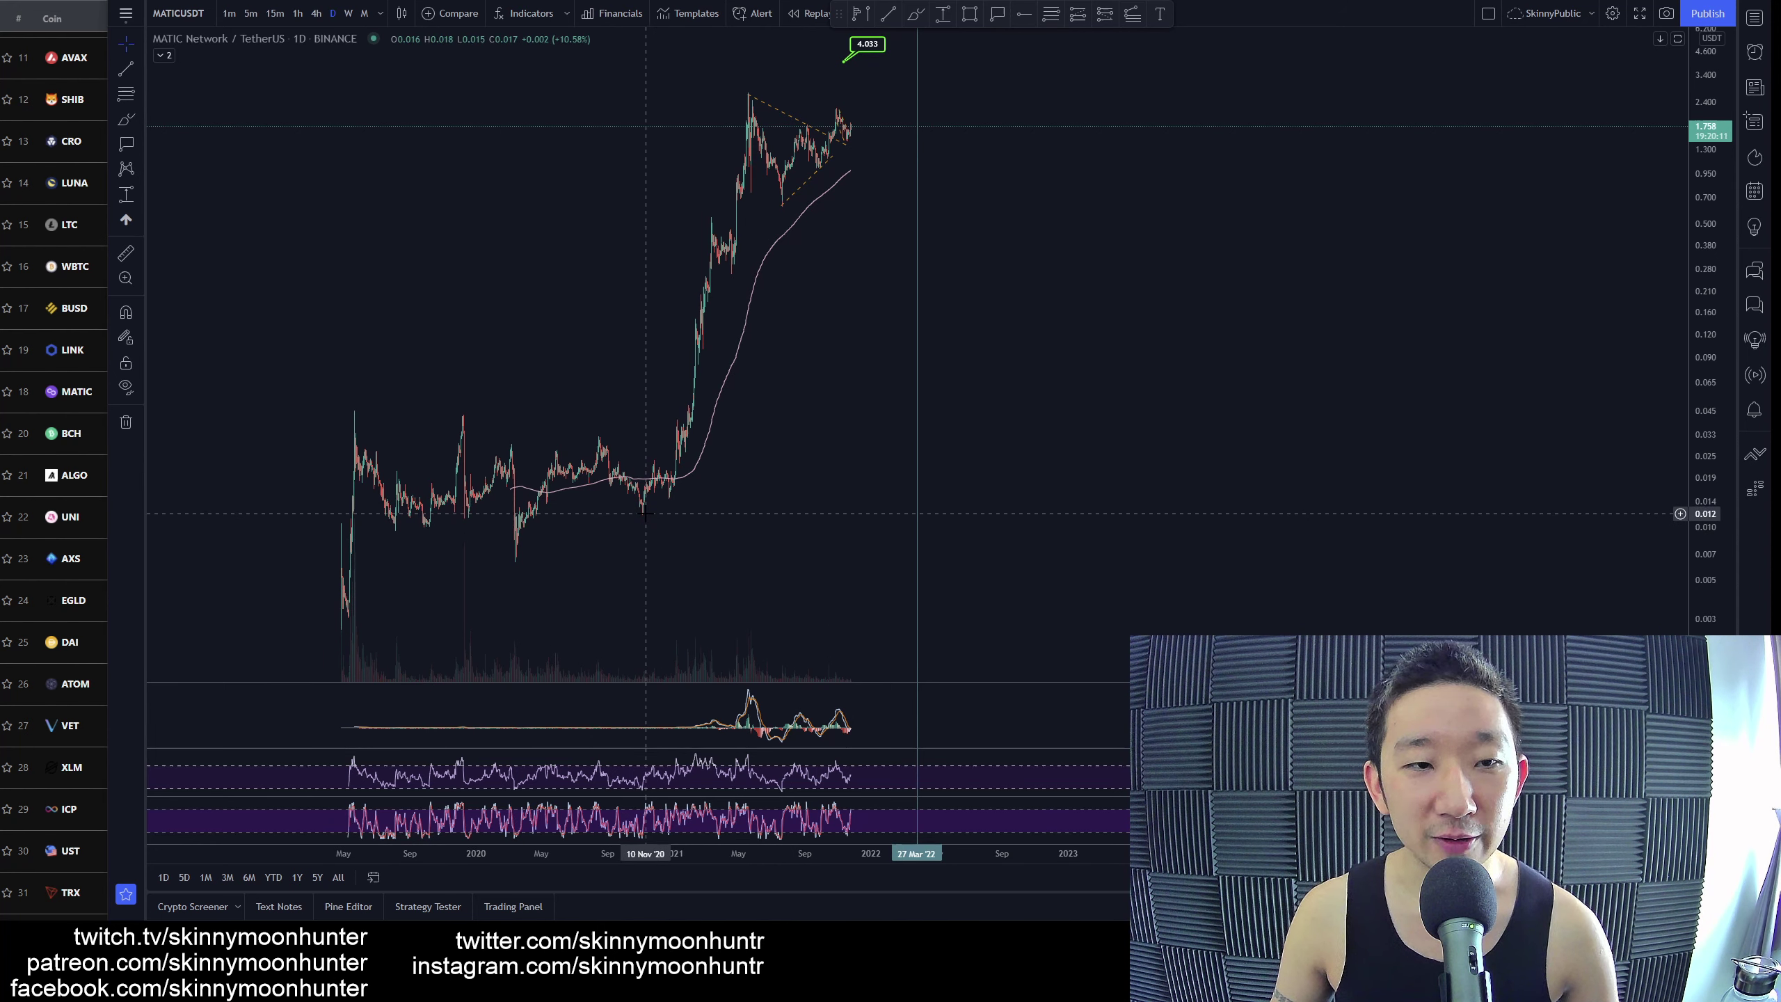
shift+click(516, 562)
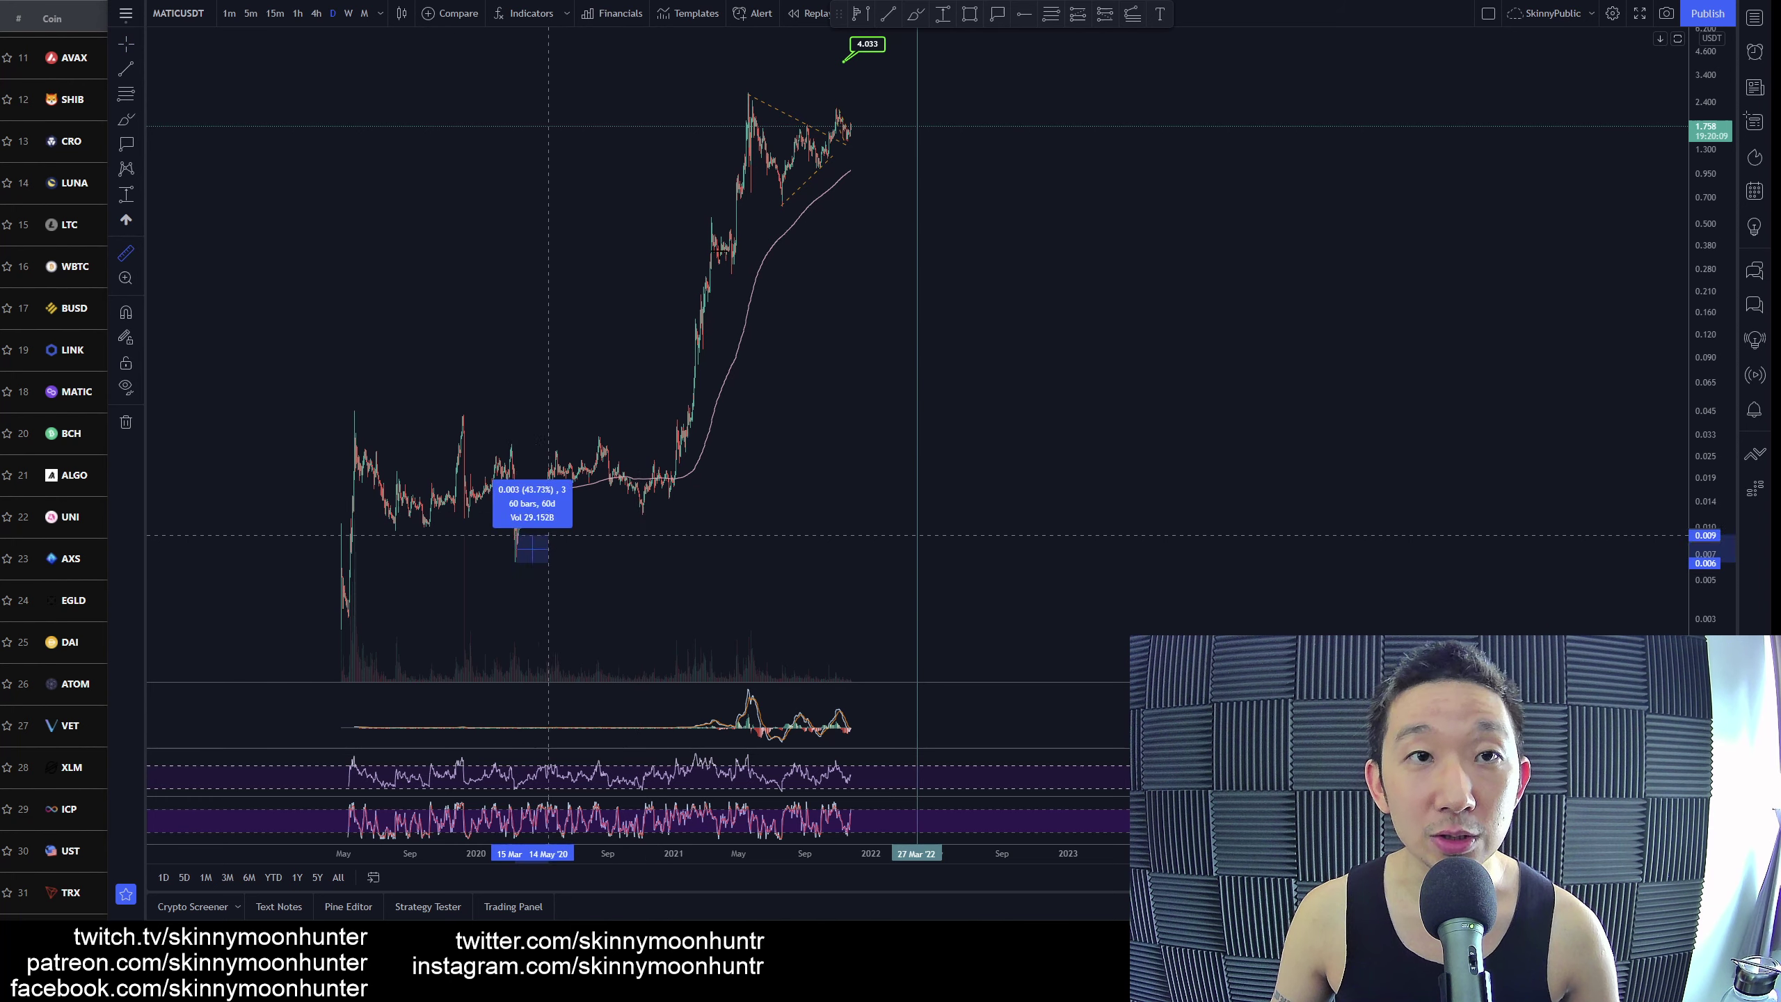
click(821, 96)
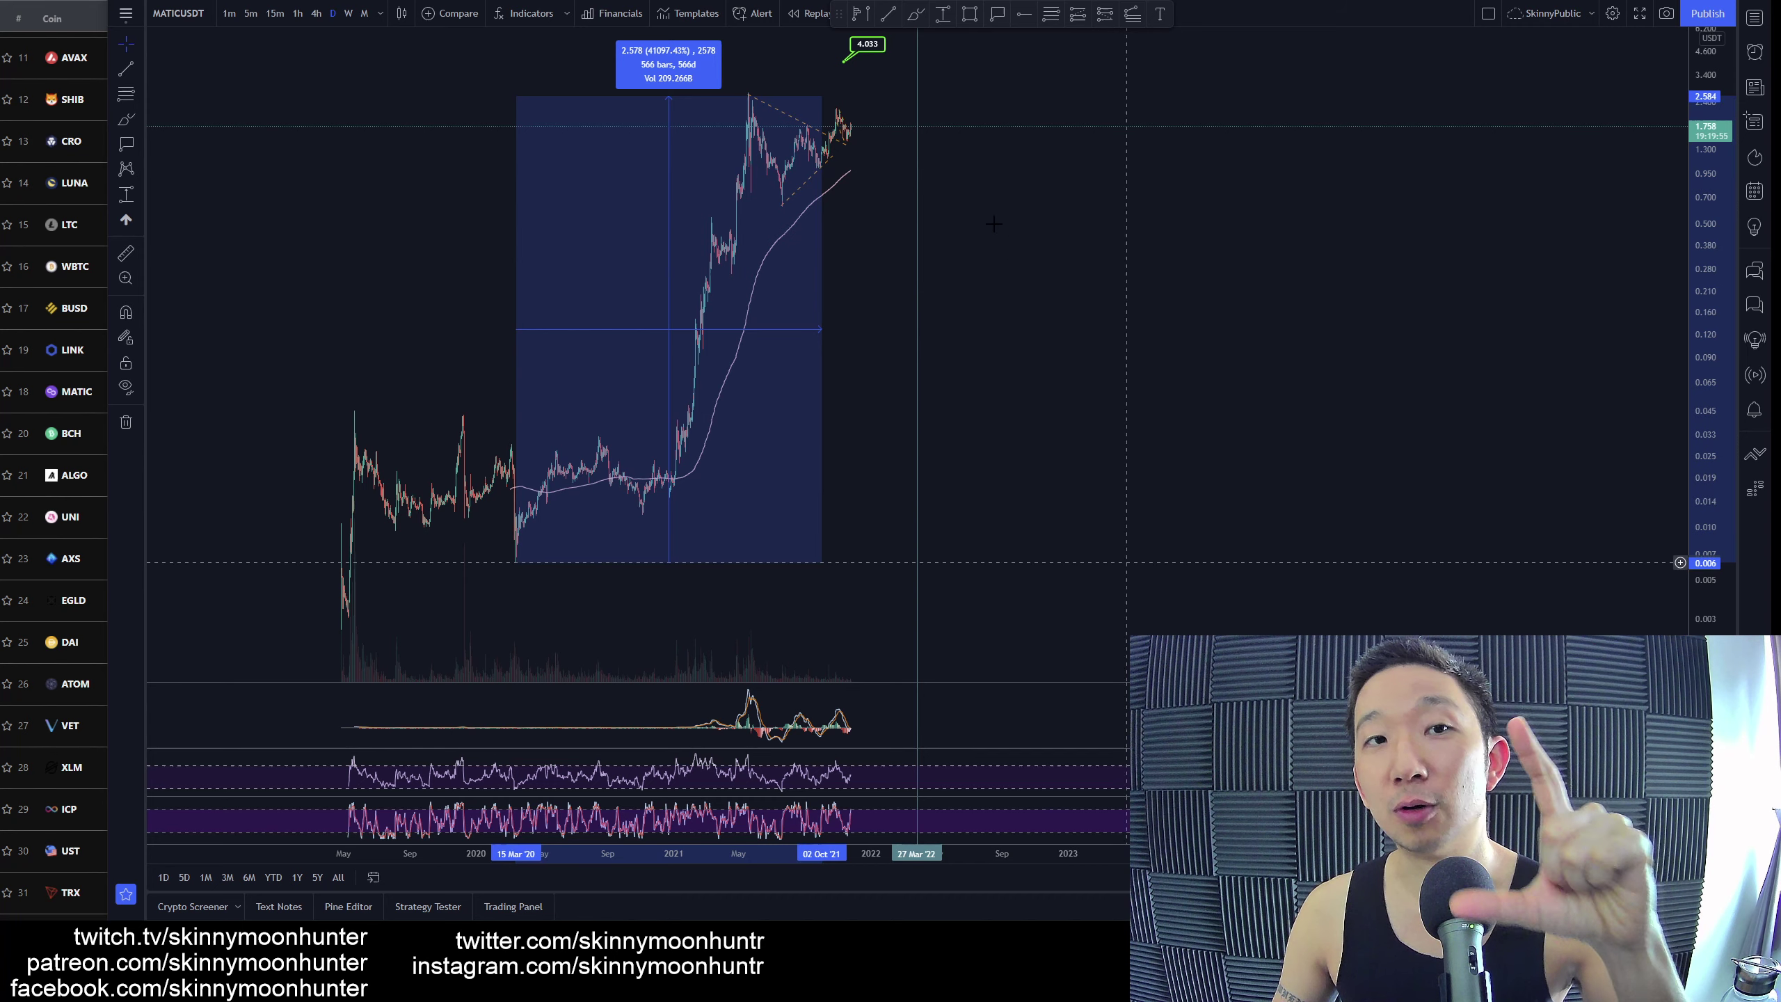
Dismiss that measurement, then measure a possible move up from the latest price and clear it.
click(870, 121)
shift+click(870, 127)
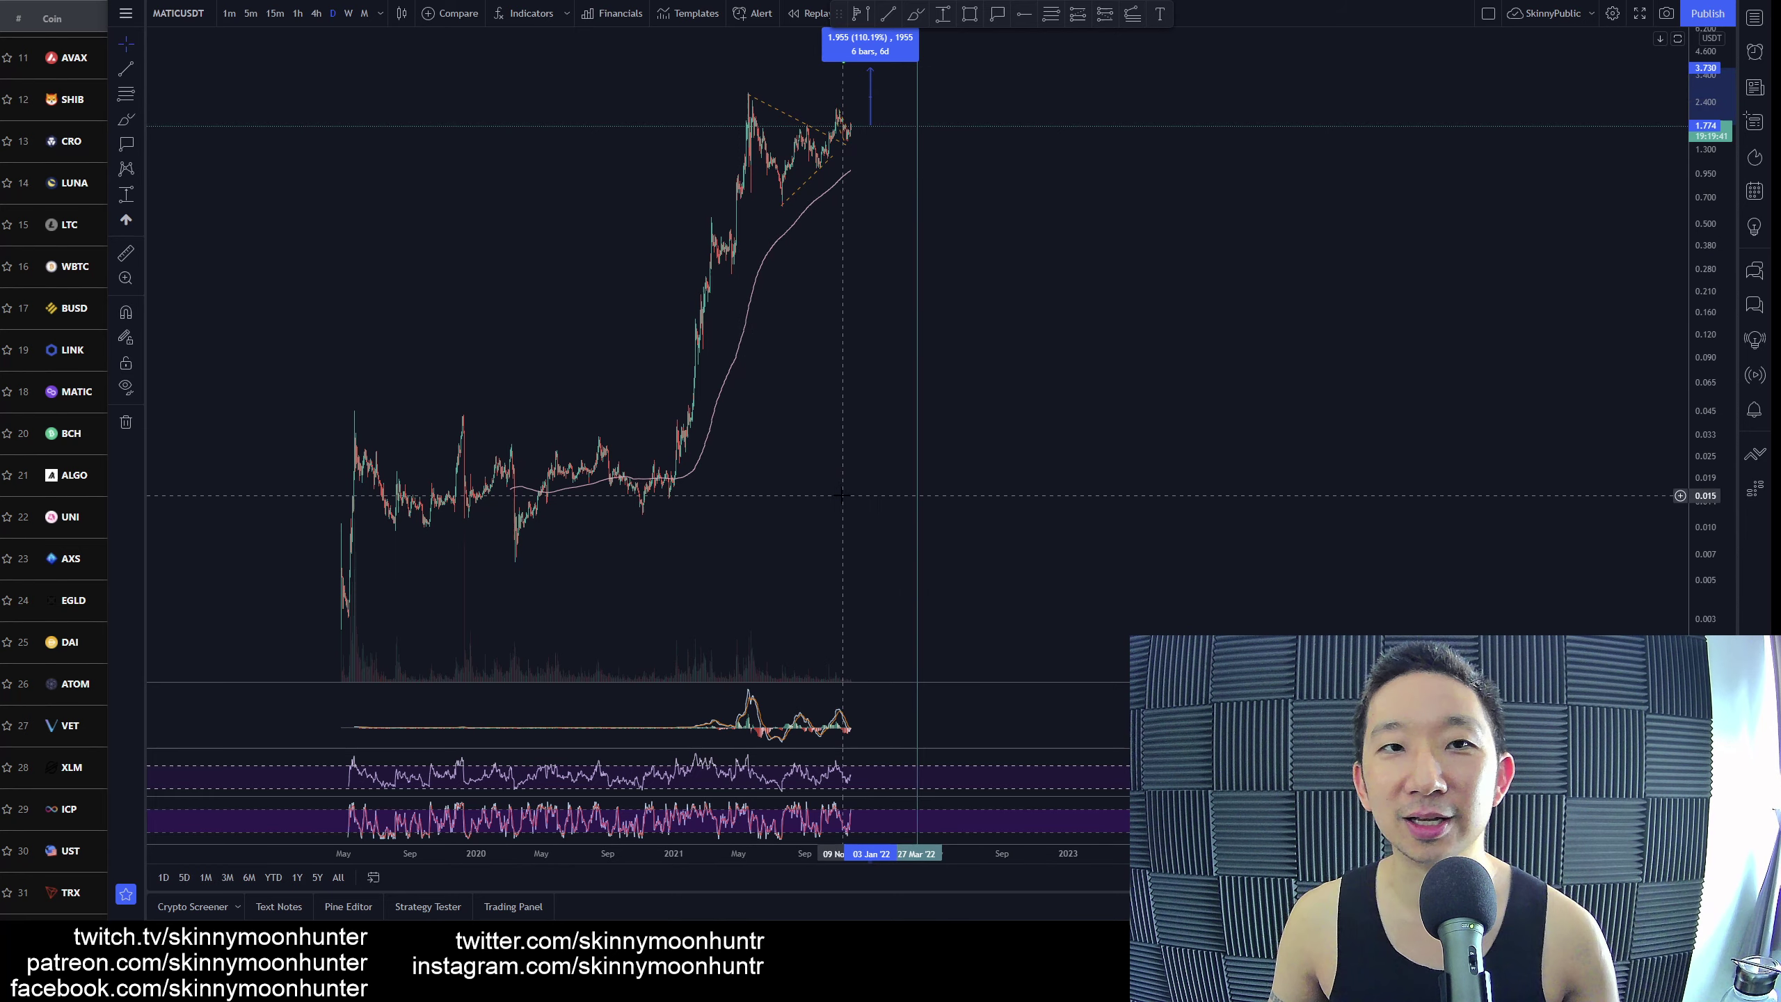
click(844, 140)
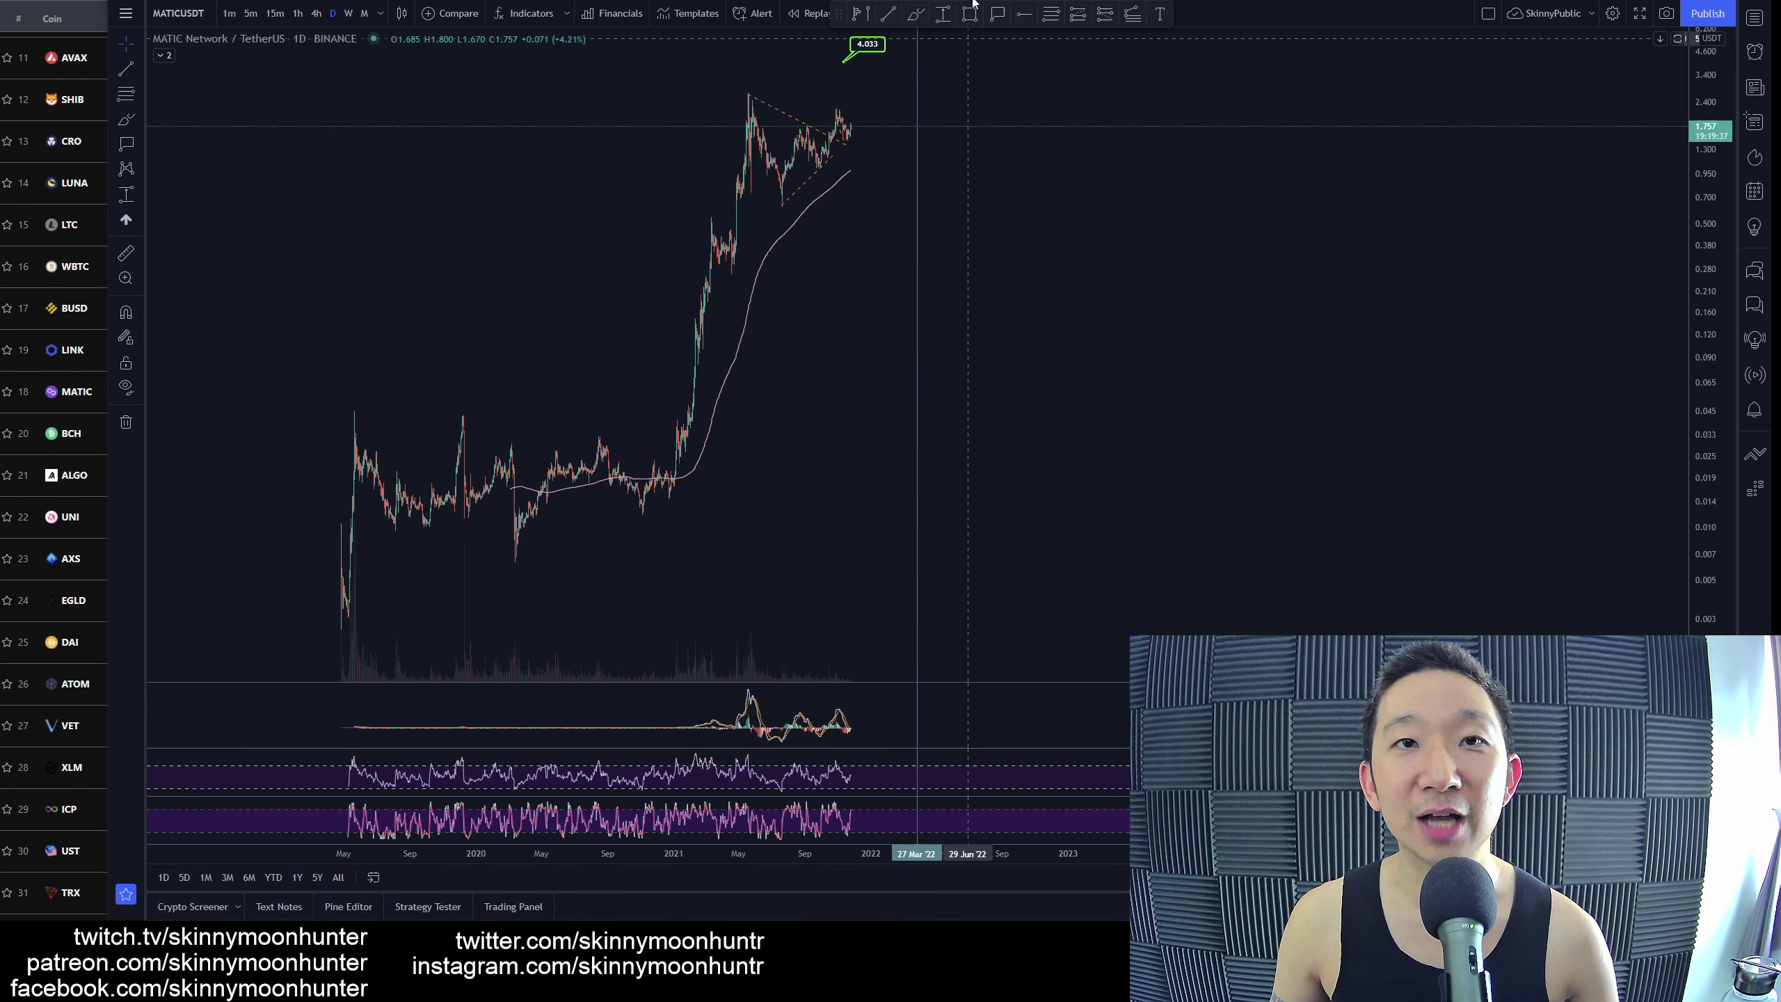
click(916, 15)
mouse_move(1095, 79)
mouse_down()
mouse_move(676, 88)
mouse_move(1191, 175)
mouse_move(1138, 97)
mouse_up()
key(ctrl+z)
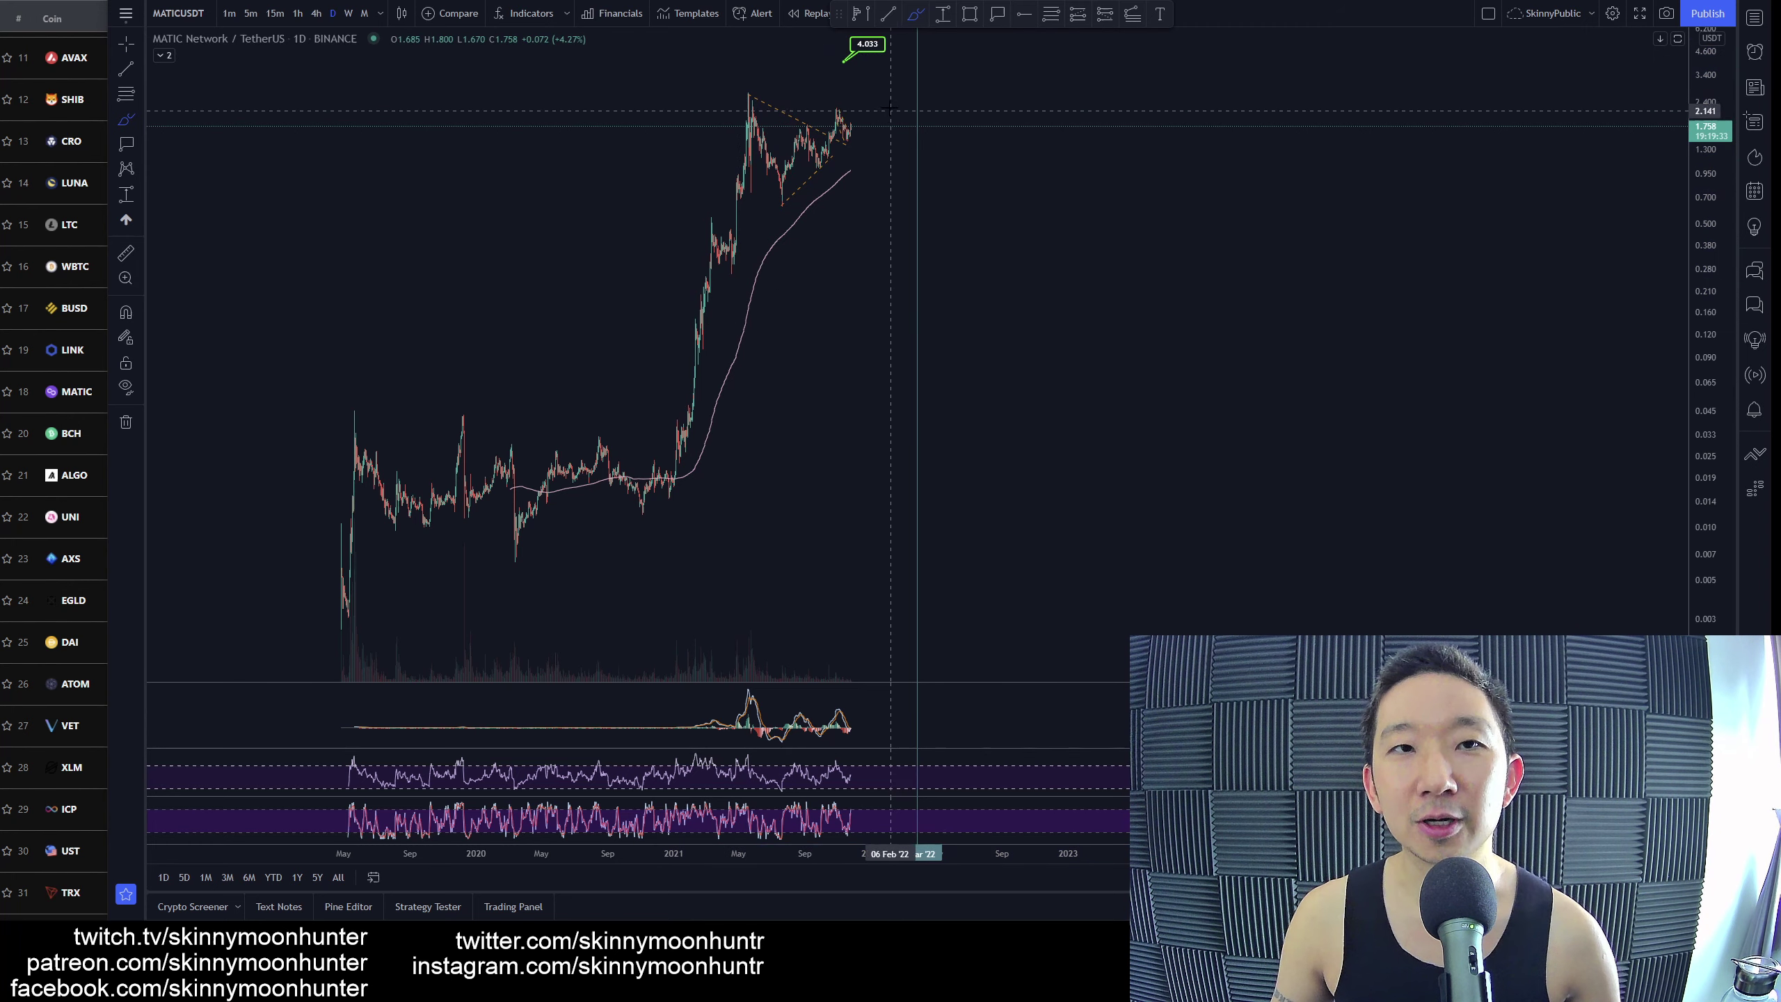
mouse_move(849, 131)
mouse_down()
mouse_move(864, 95)
mouse_move(918, 83)
mouse_move(962, 210)
mouse_move(1013, 263)
mouse_move(1059, 127)
mouse_move(1114, 175)
mouse_move(1167, 168)
mouse_move(1207, 129)
mouse_move(1252, 220)
mouse_move(1272, 125)
mouse_up()
mouse_move(319, 386)
mouse_down()
mouse_move(561, 394)
mouse_move(704, 519)
mouse_move(489, 551)
mouse_move(342, 544)
mouse_move(352, 398)
mouse_up()
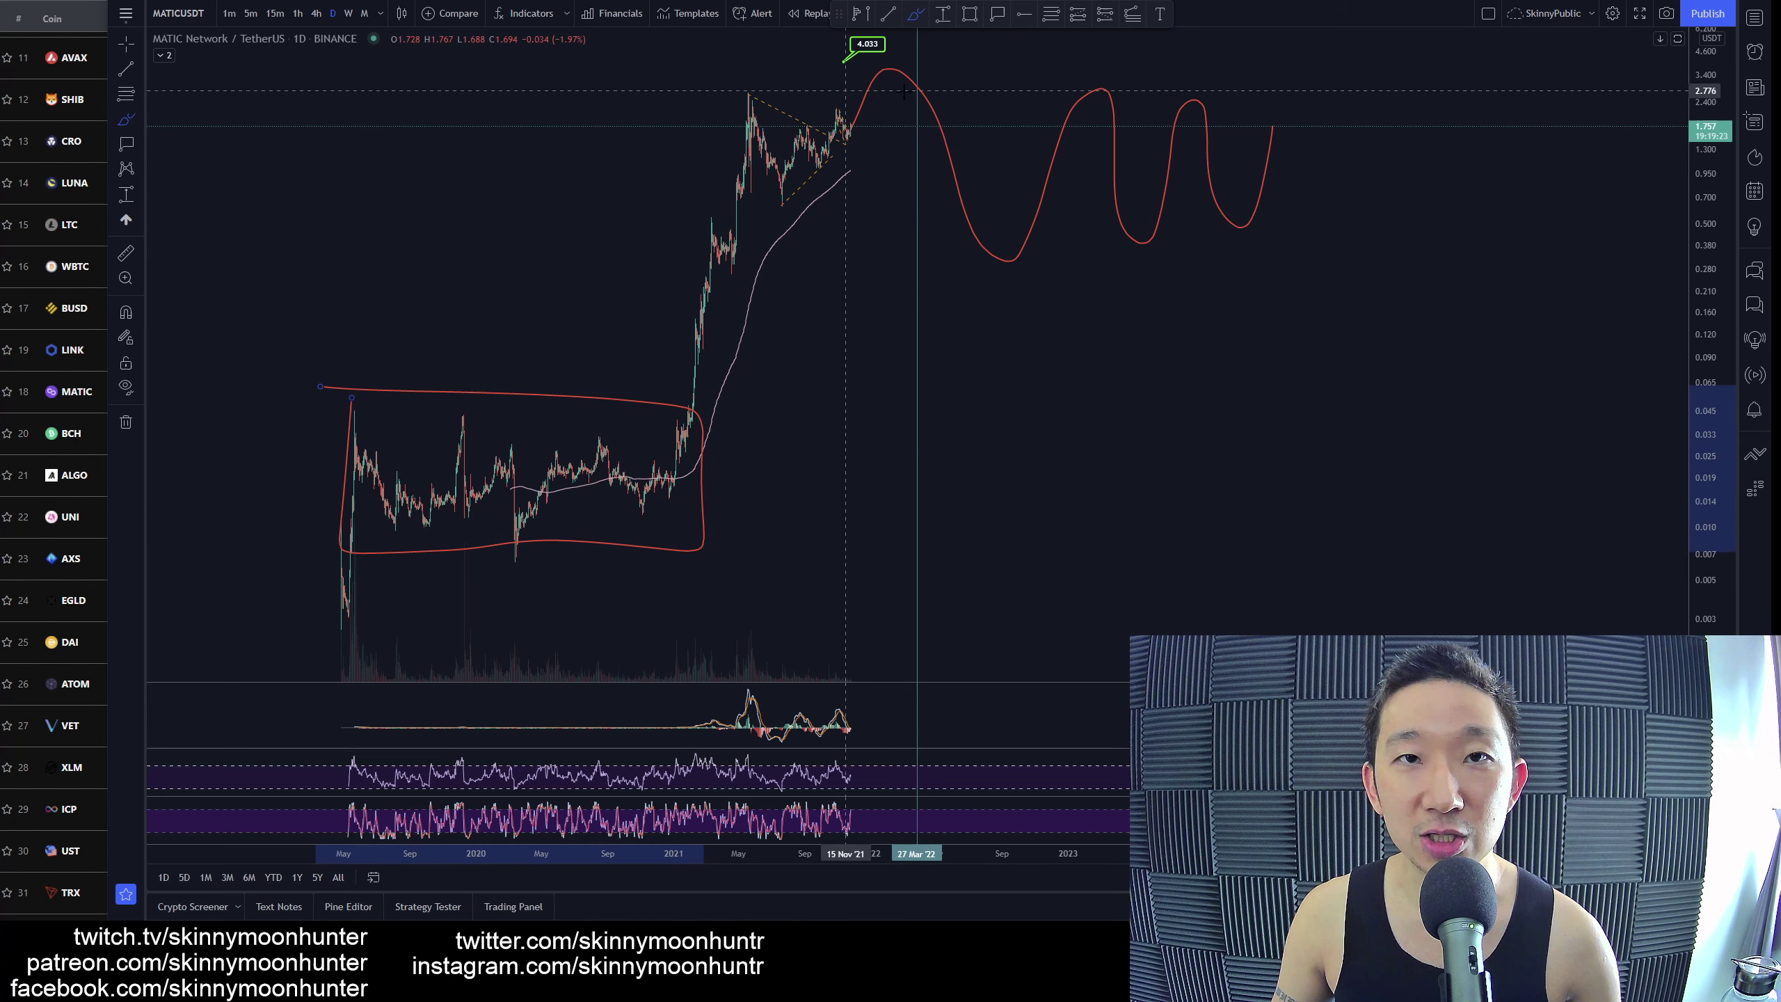
mouse_move(859, 91)
mouse_down()
mouse_move(1234, 224)
mouse_move(859, 105)
mouse_up()
drag(1155, 152, 1205, 28)
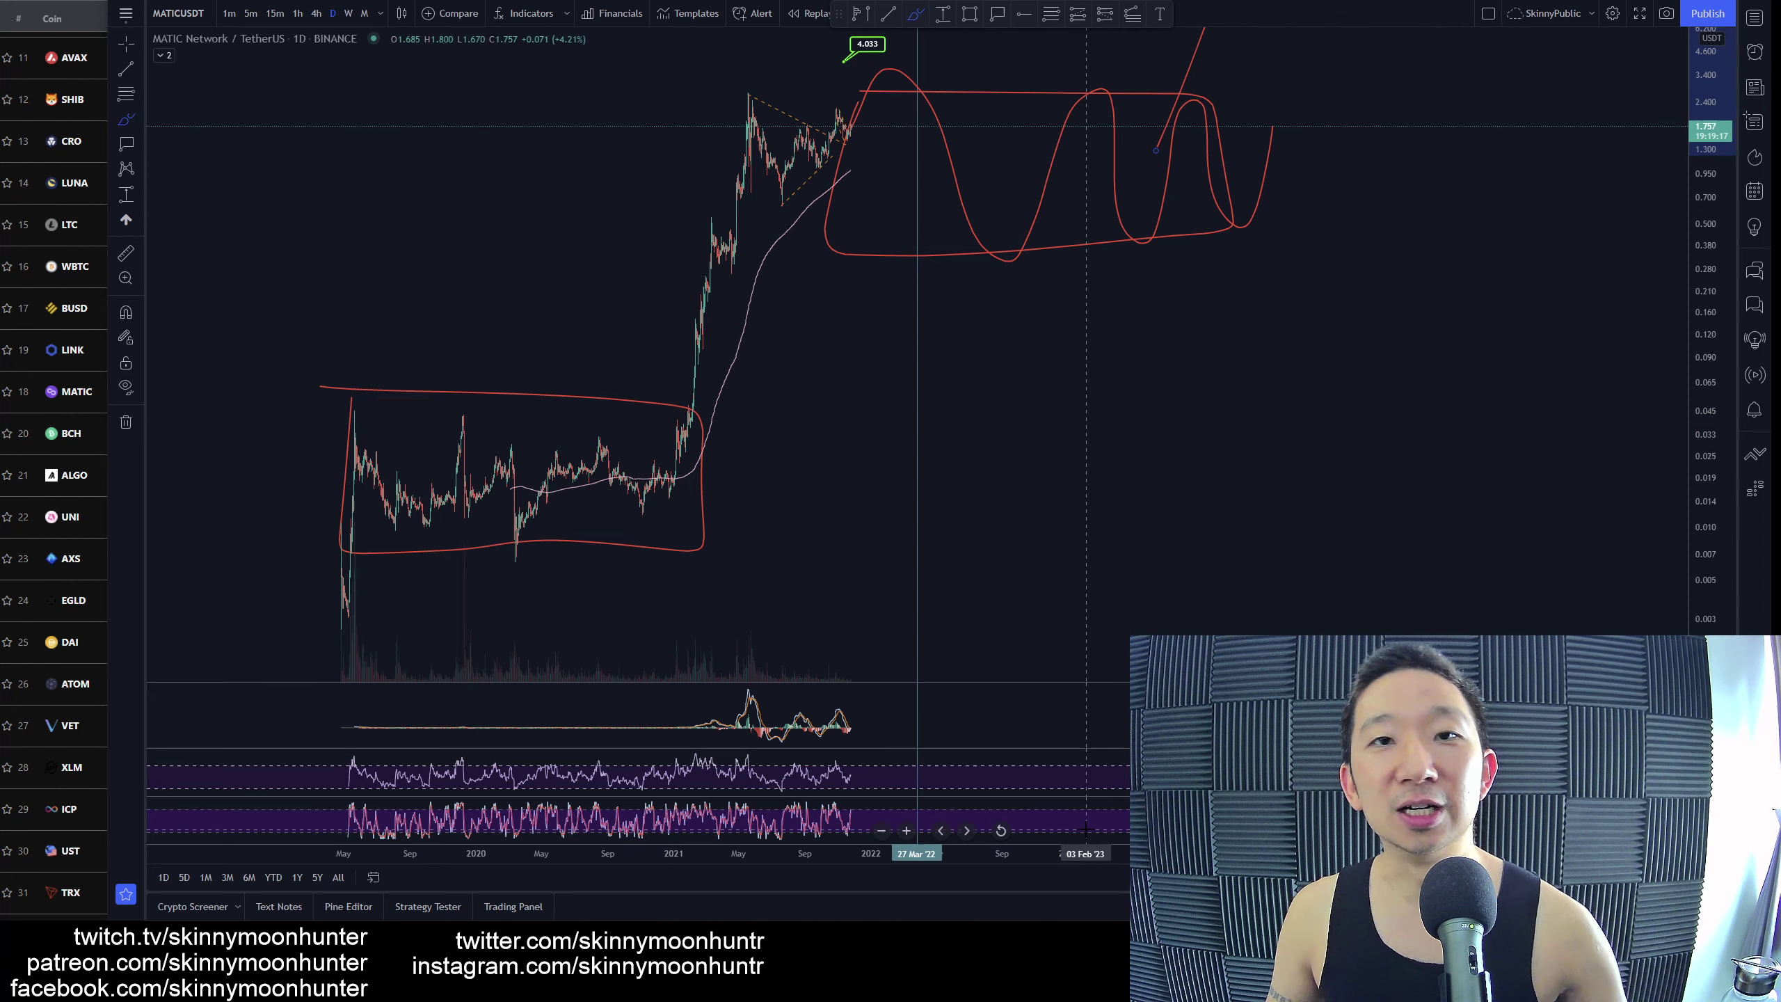
key(ctrl+z)
key(ctrl+z)
key(ctrl+z)
key(ctrl+z)
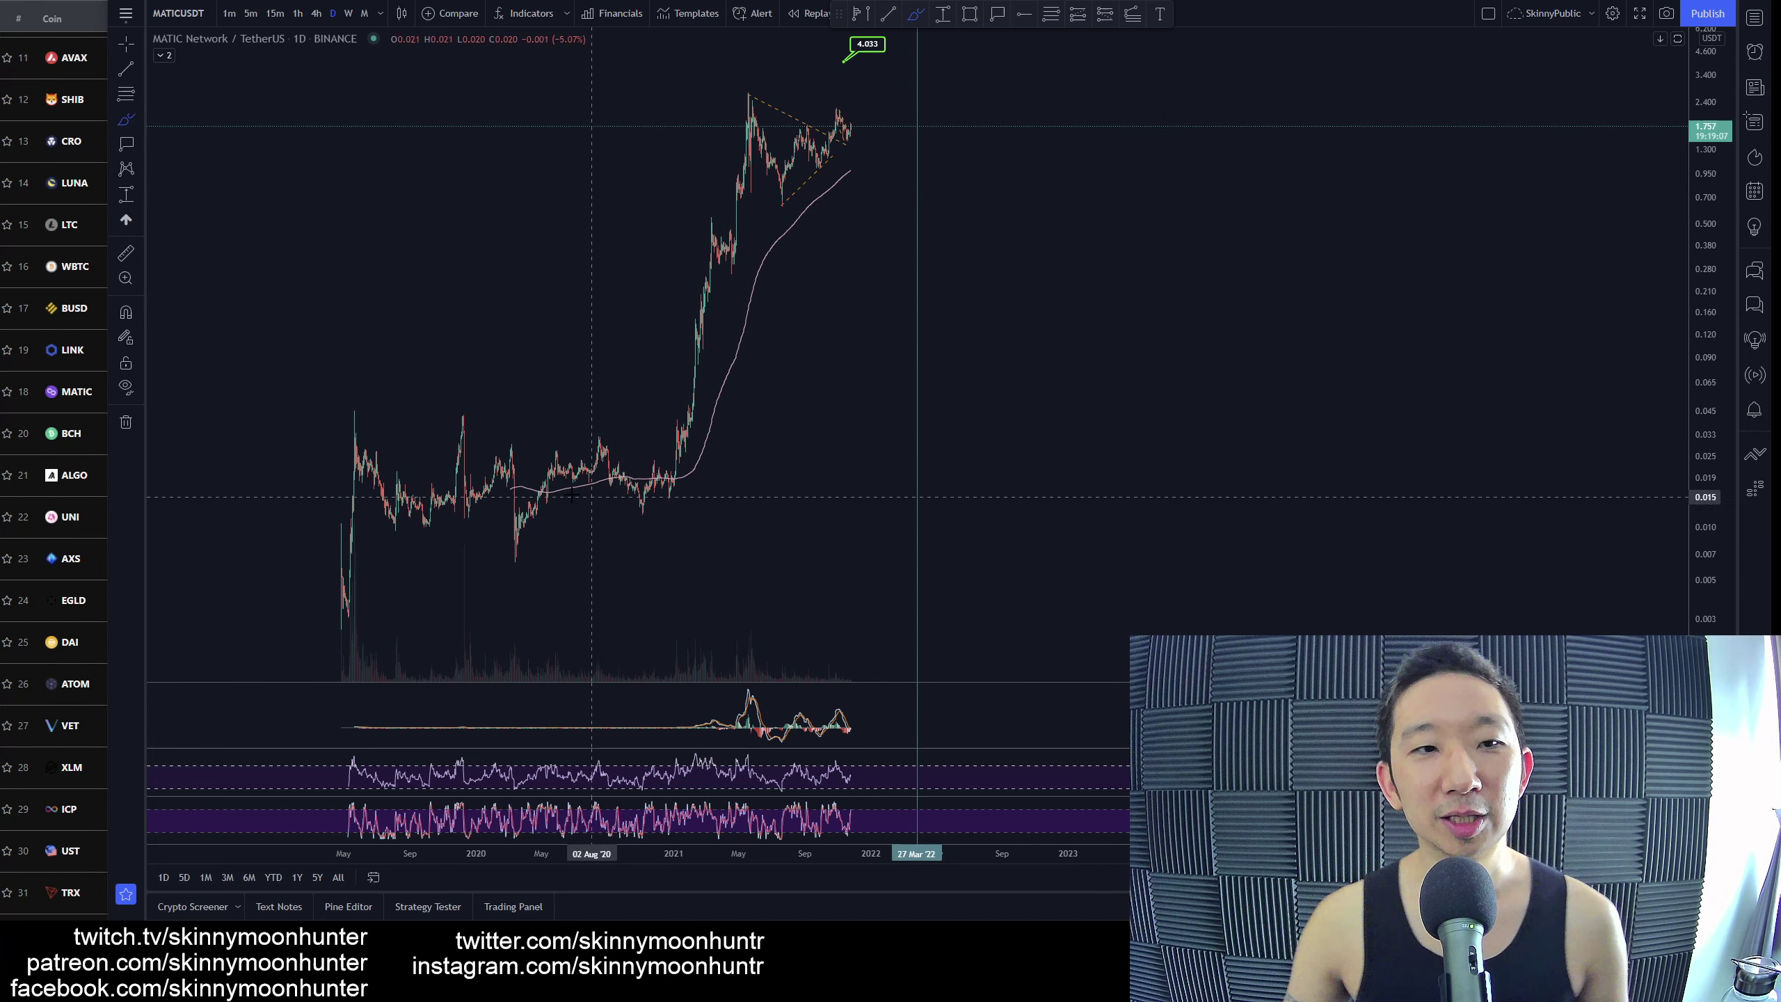
mouse_move(559, 502)
mouse_down()
mouse_move(696, 143)
mouse_move(671, 129)
mouse_move(711, 200)
mouse_up()
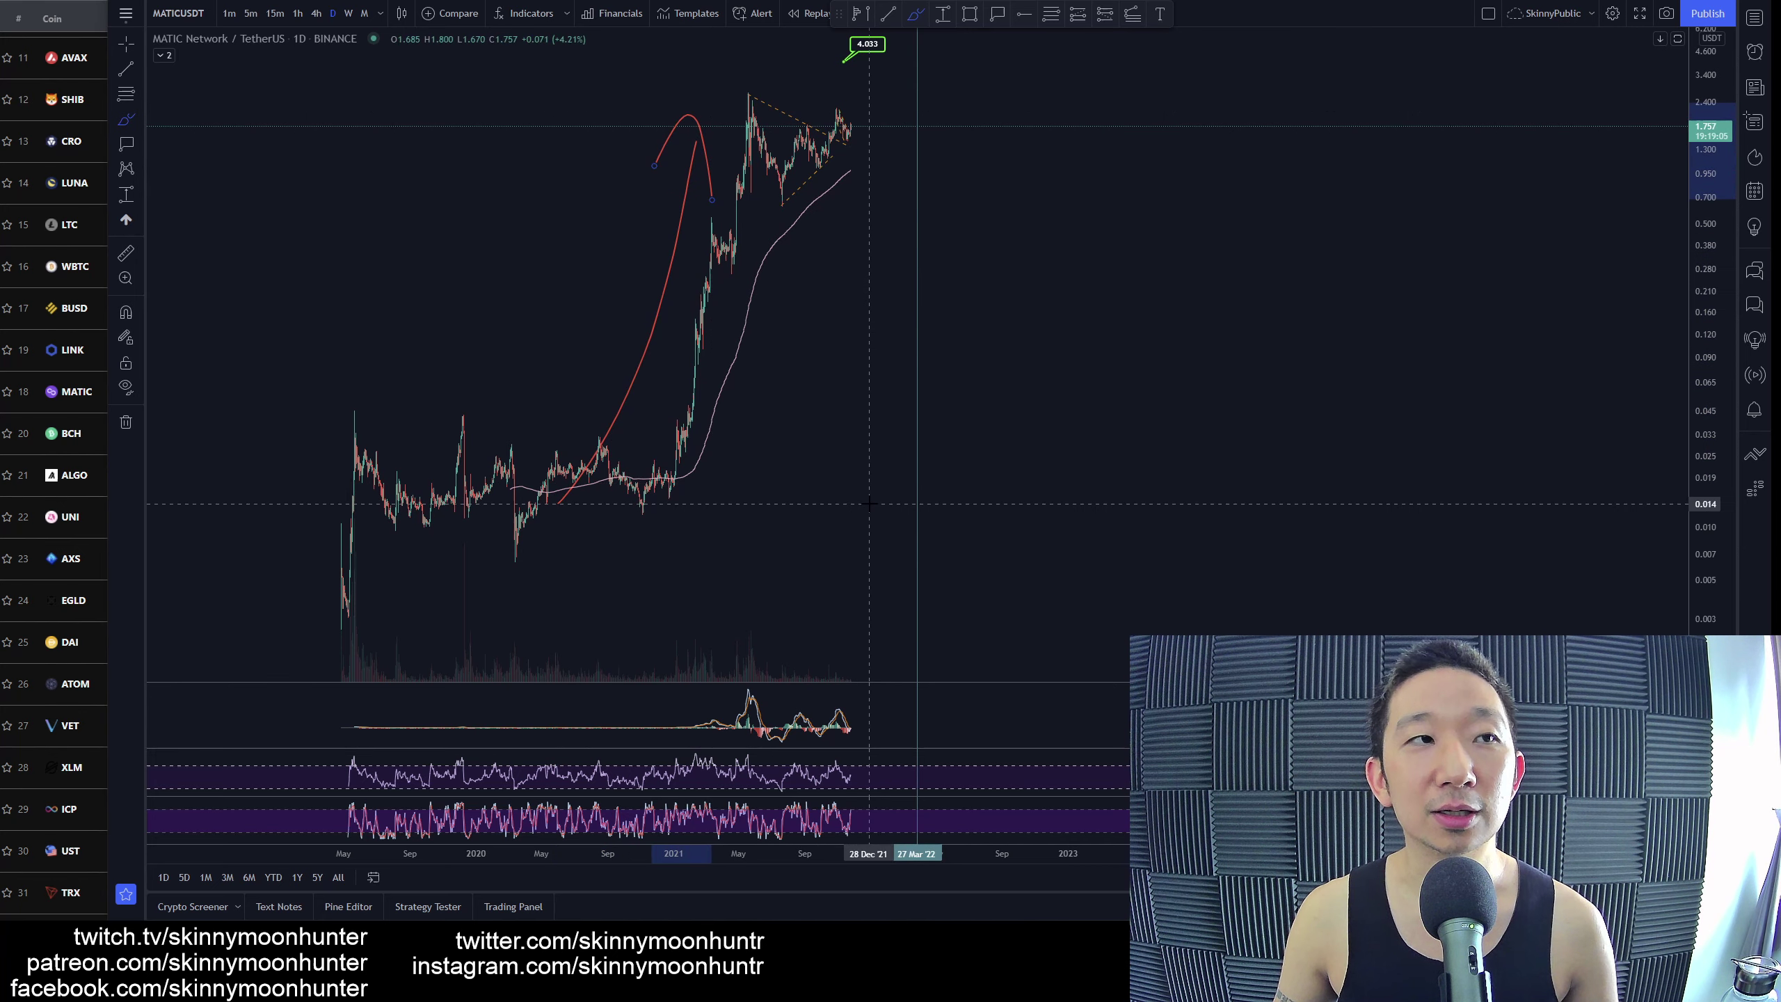
key(ctrl+z)
key(ctrl+z)
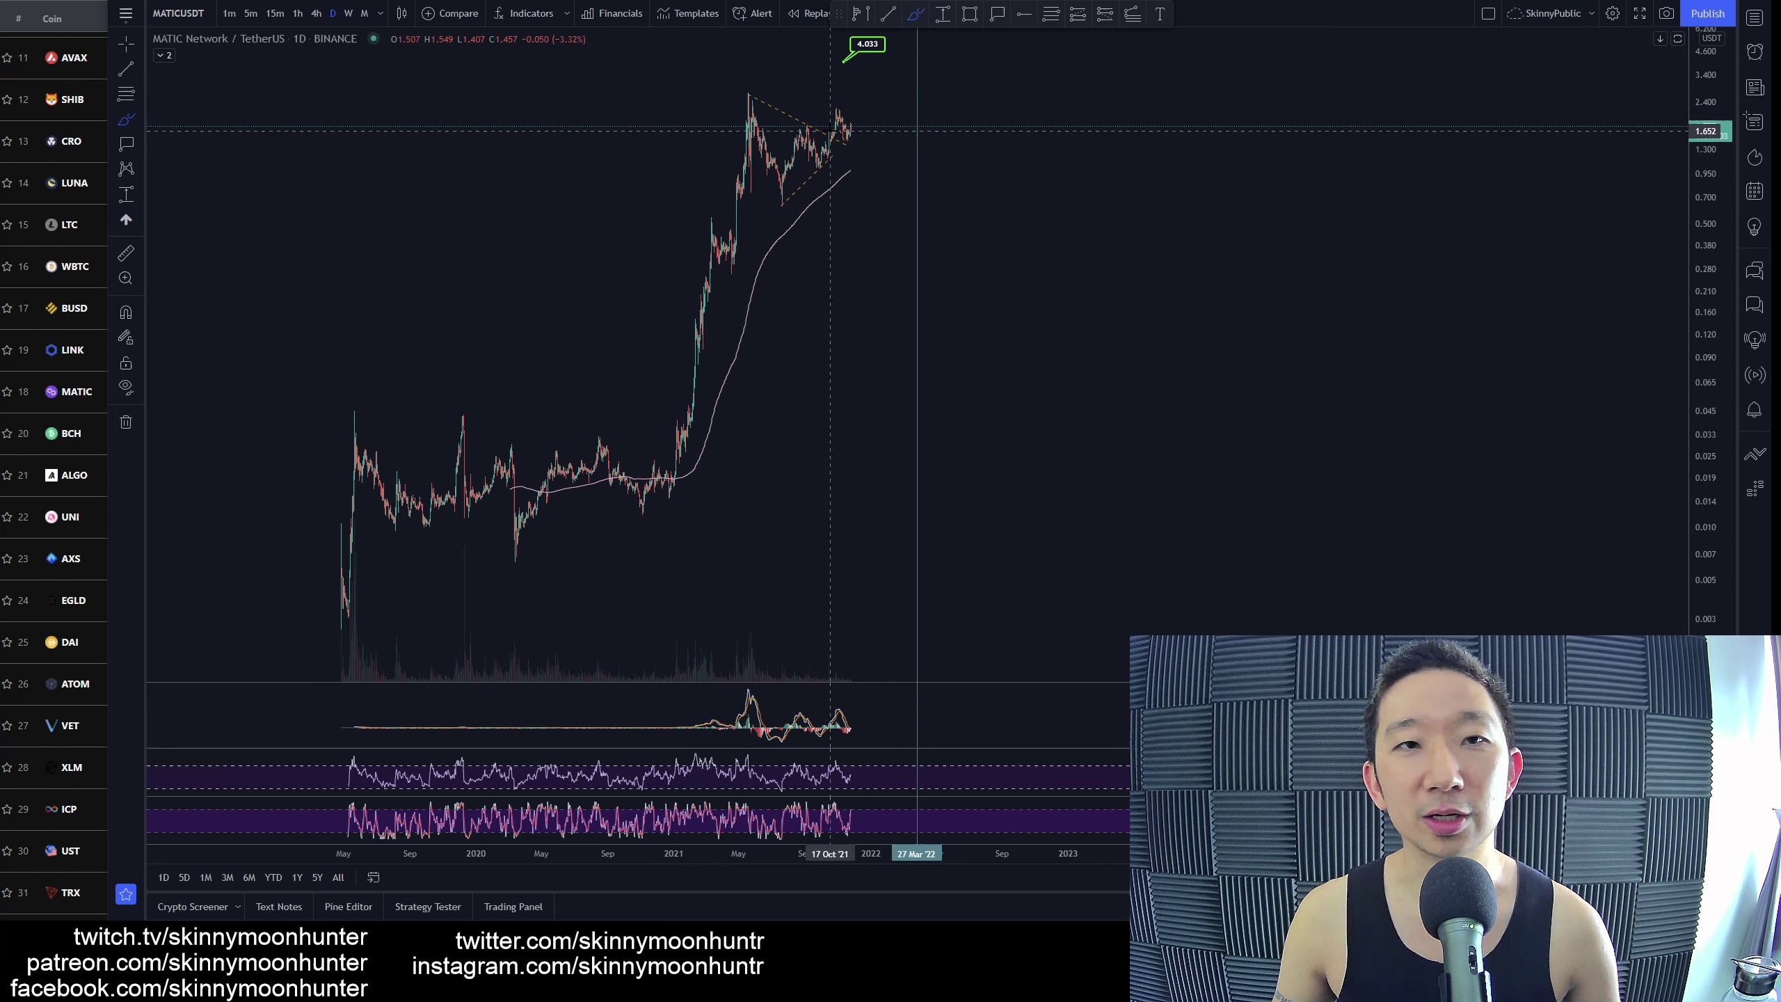
mouse_move(871, 115)
mouse_down()
mouse_move(725, 91)
mouse_move(873, 137)
mouse_move(887, 113)
mouse_up()
drag(638, 483, 658, 178)
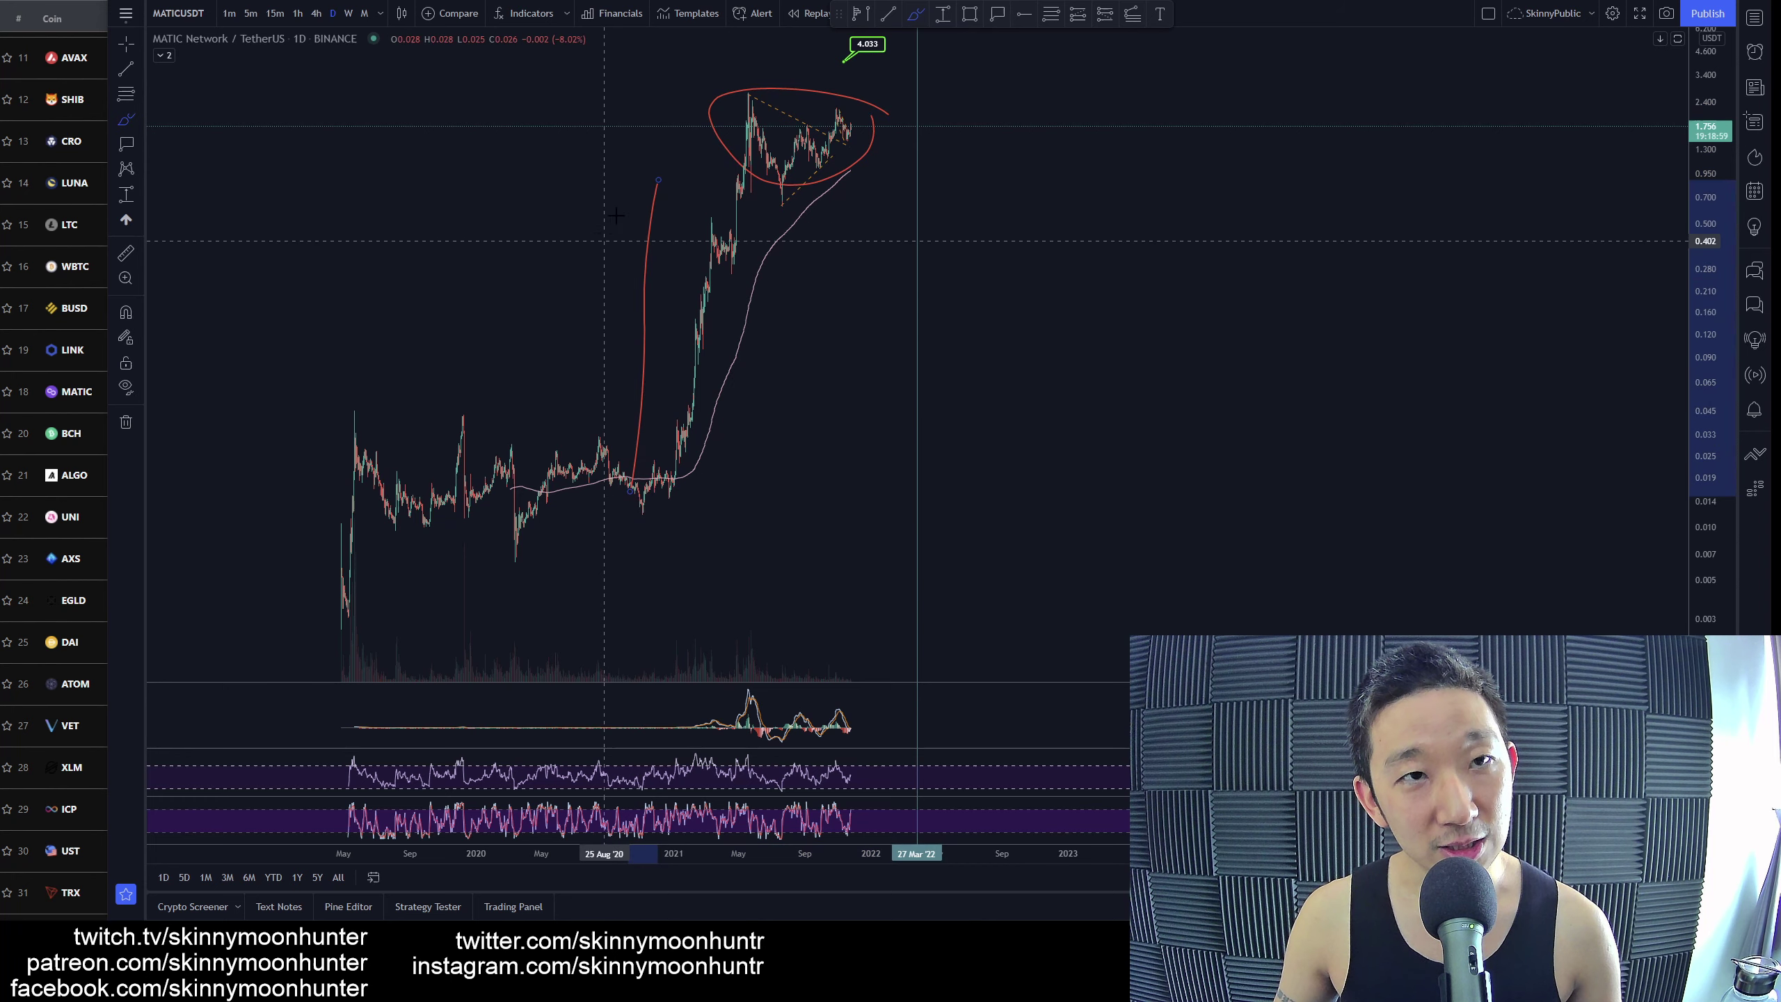
mouse_move(606, 237)
mouse_down()
mouse_move(672, 158)
mouse_move(692, 237)
mouse_up()
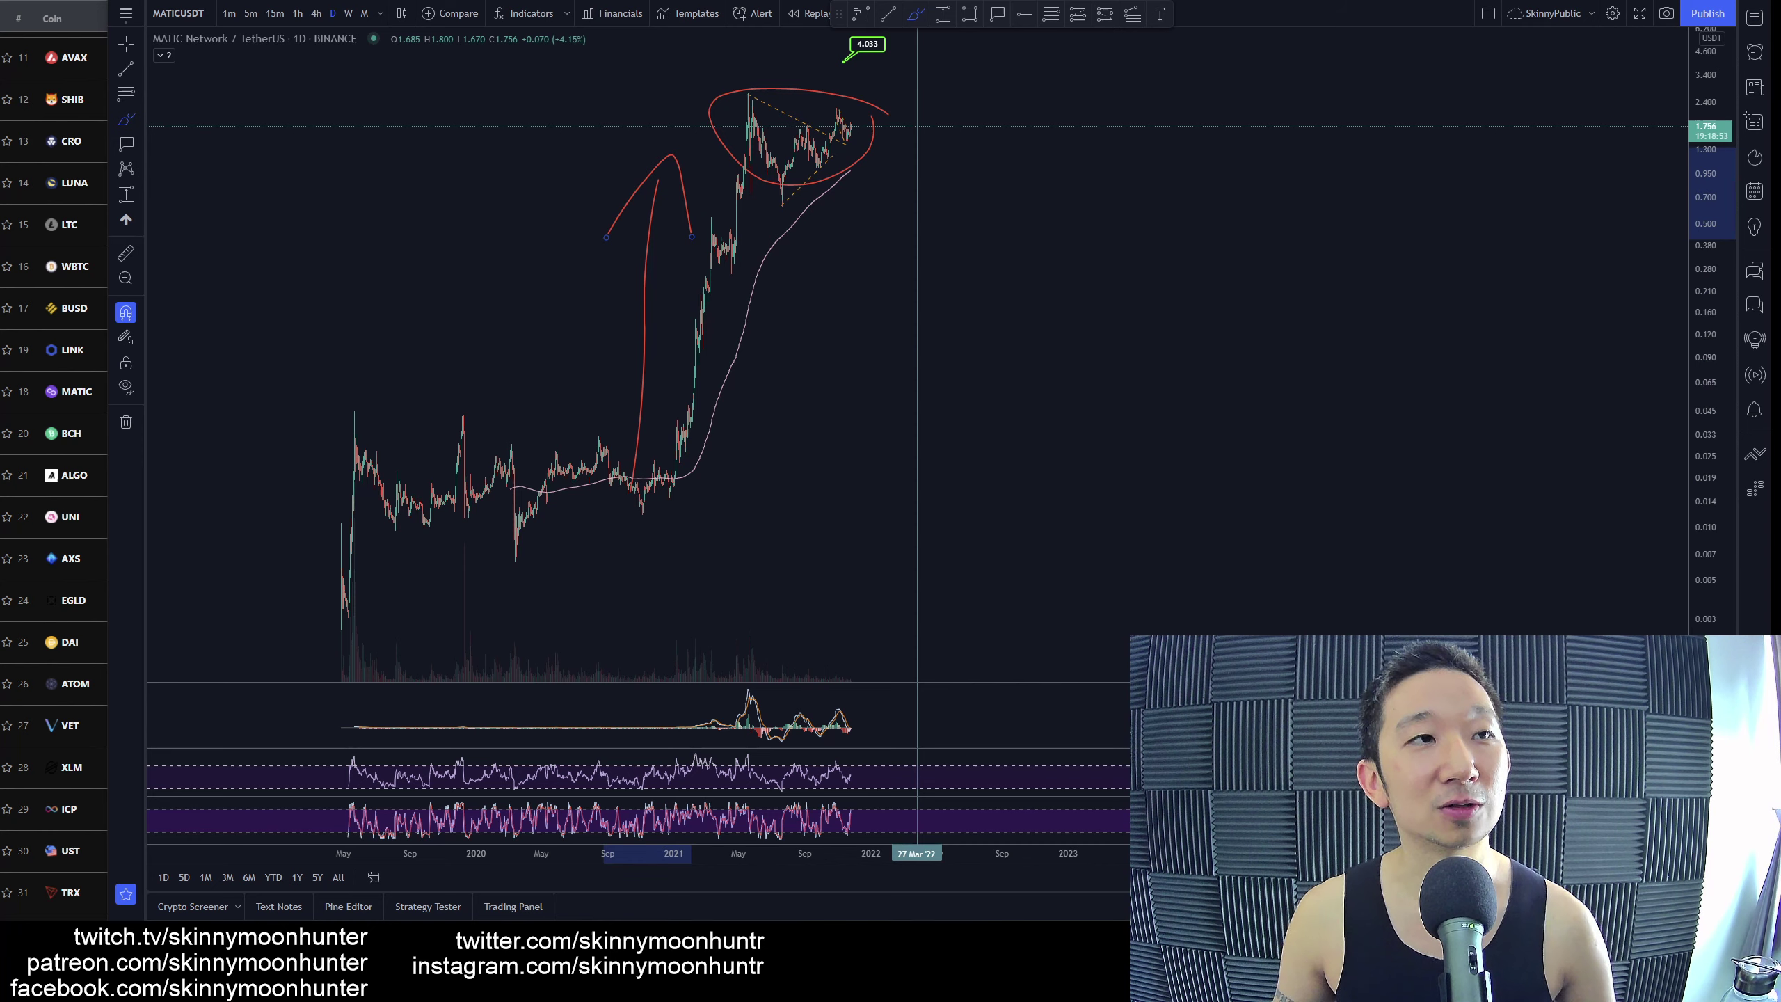
key(ctrl+z)
key(ctrl+z)
key(ctrl+z)
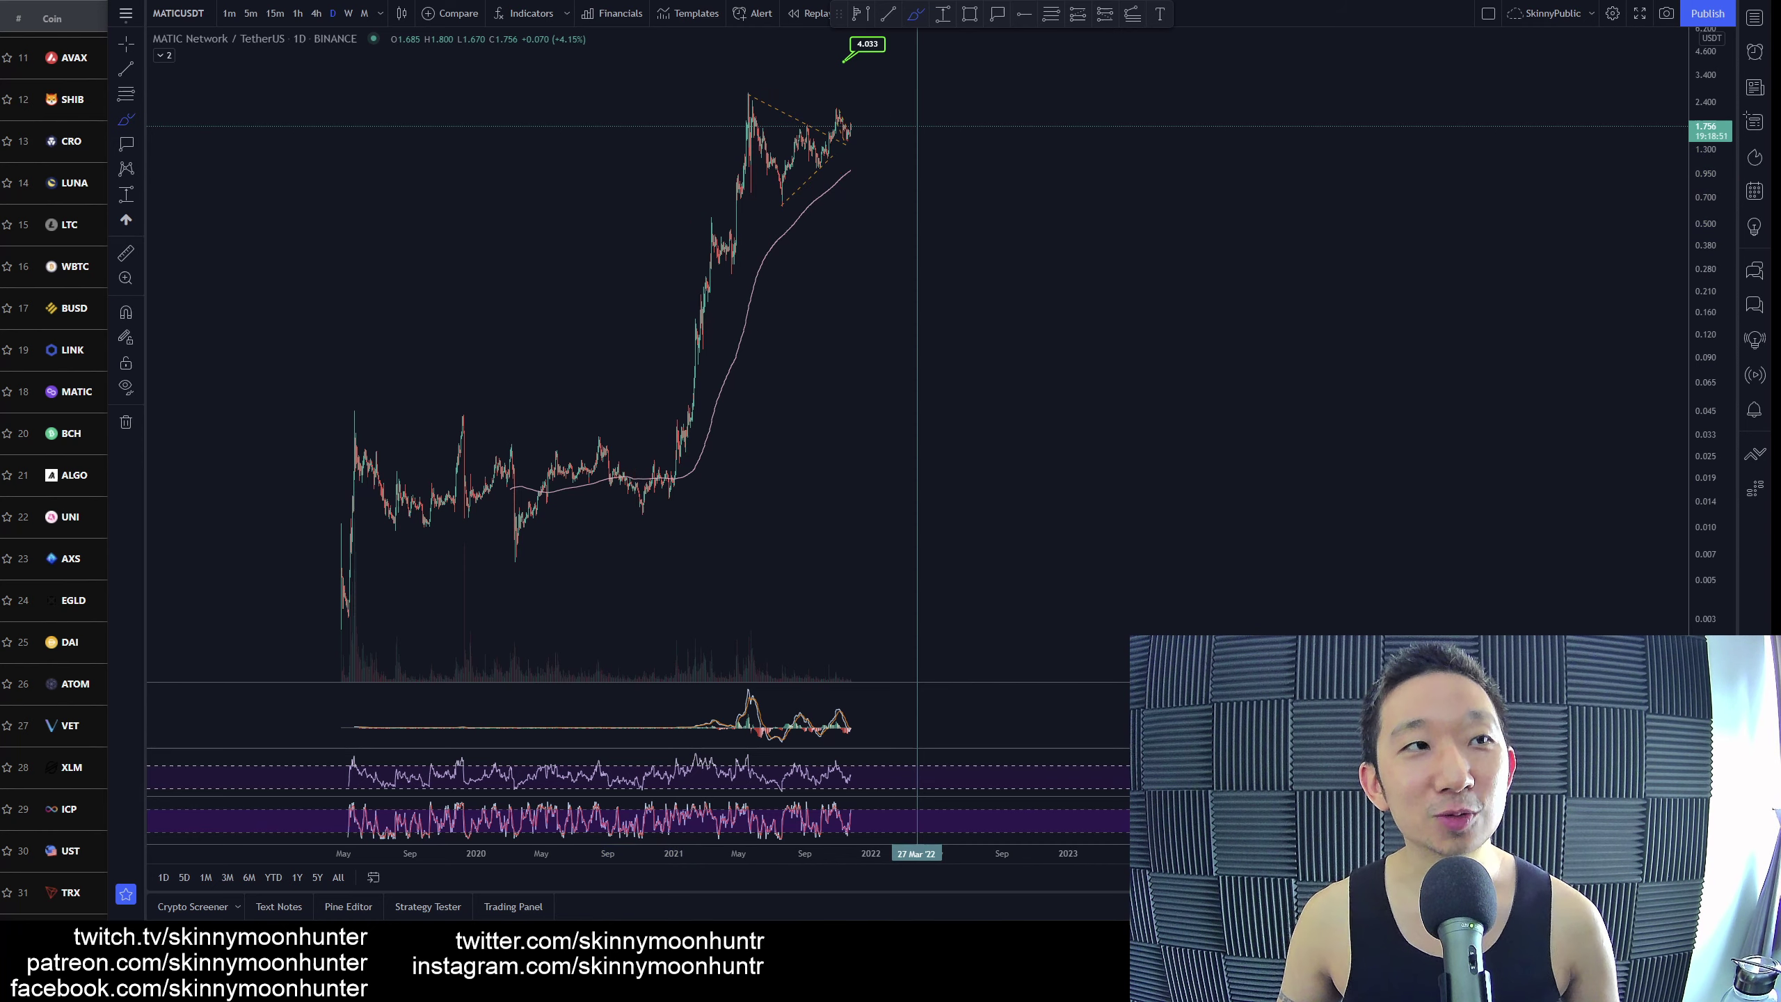